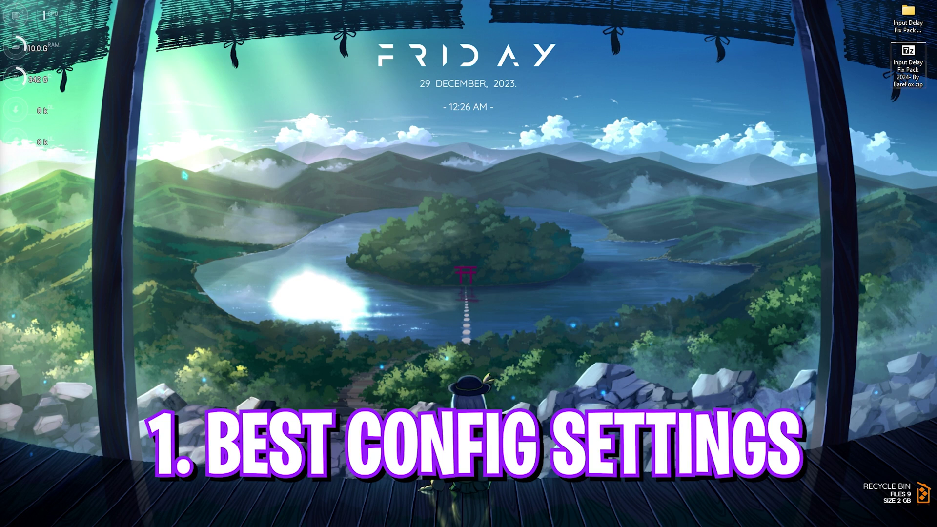
Find NVIDIA GeForce NOW through the system search and open its install folder, CEF, from the shortcut's file location
key("super")
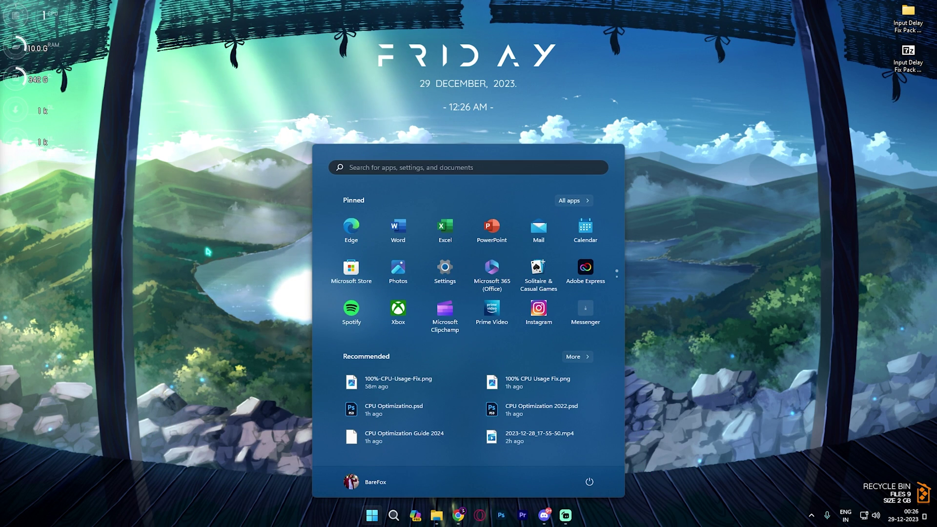
type("geforce Experience")
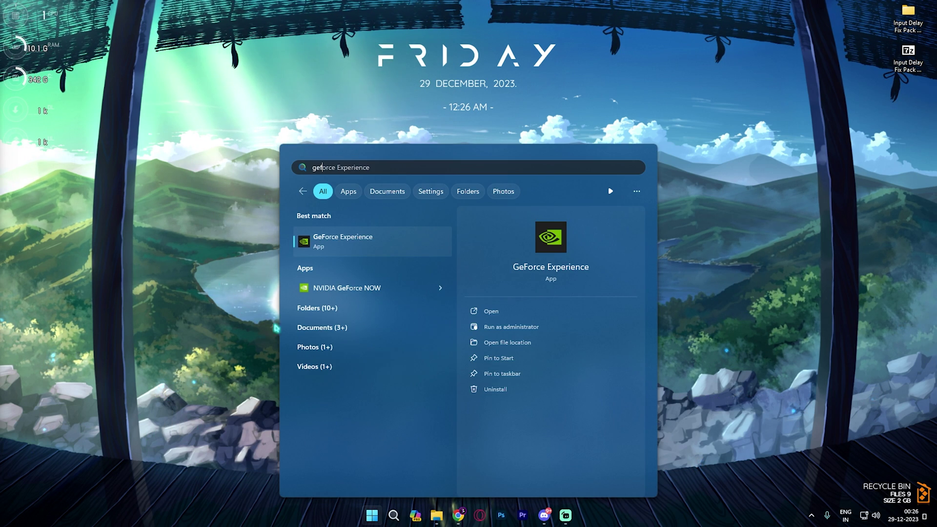
left_click(433, 291)
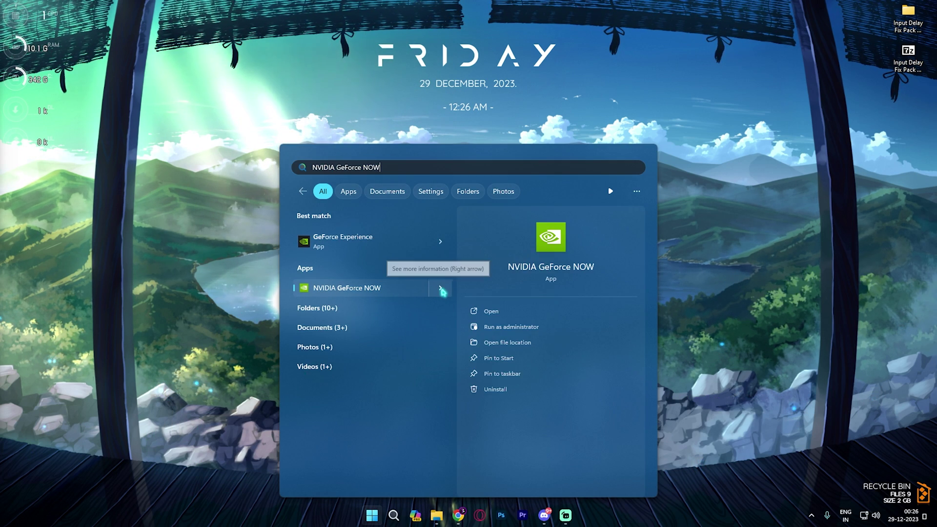
left_click(502, 343)
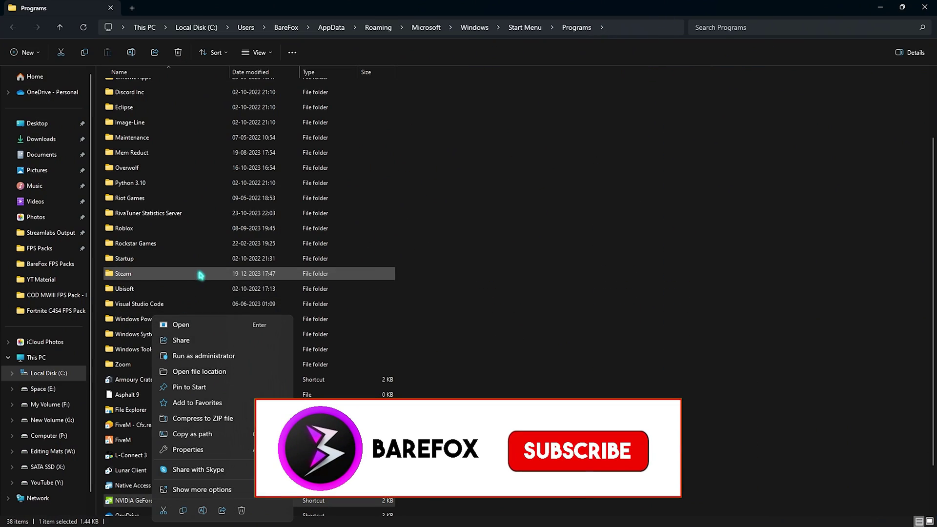
left_click(198, 372)
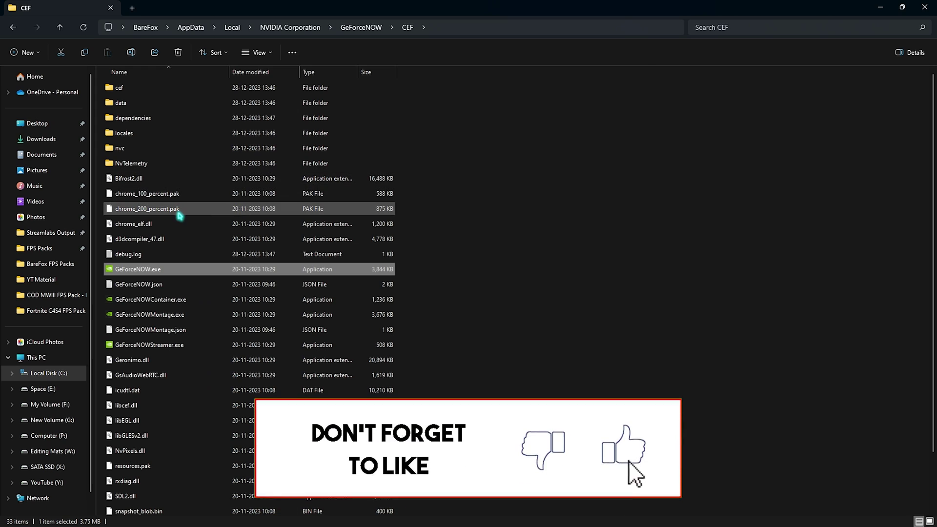
Open GeForceNOW.json from the CEF folder in the text editor, review its switches list and close the file
left_click(149, 287)
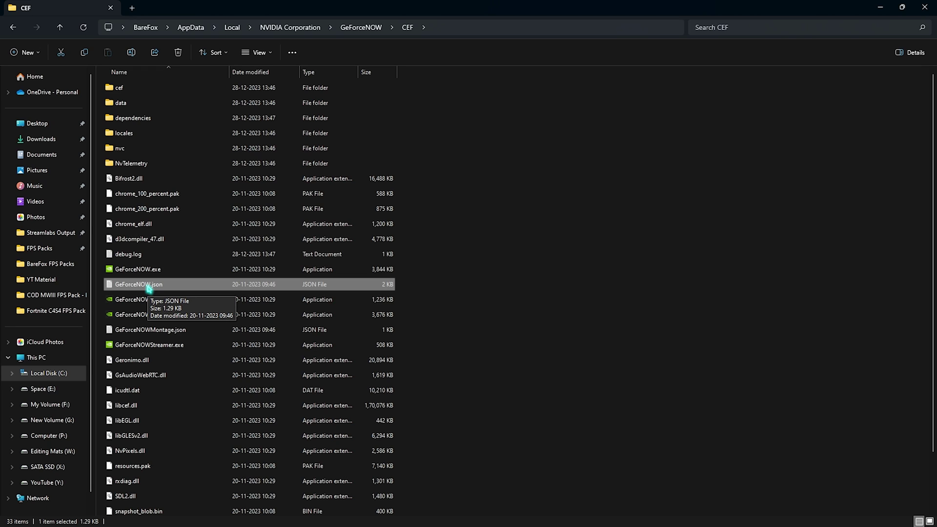
right_click(149, 289)
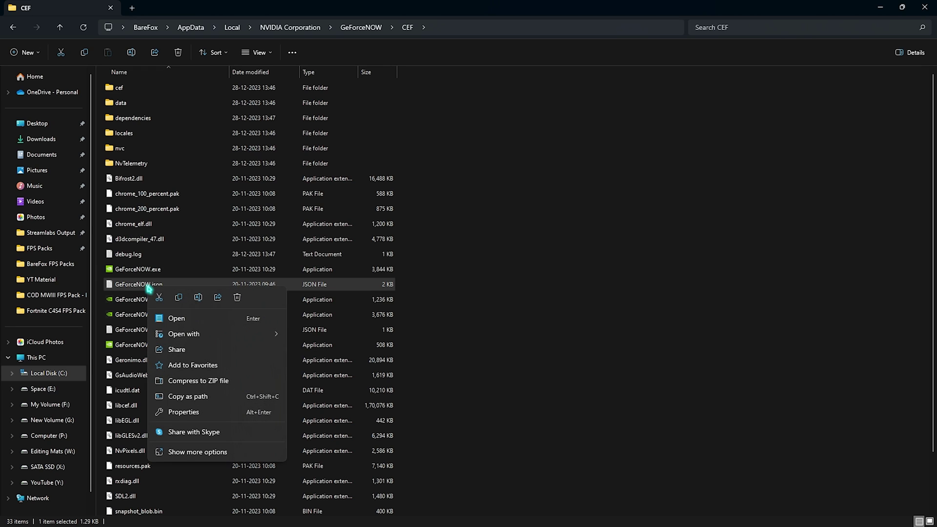
left_click(177, 319)
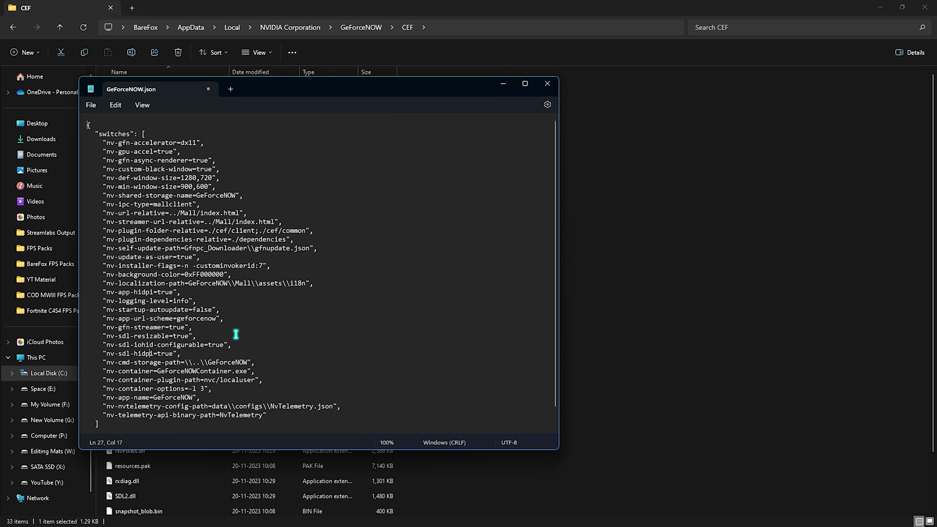
scroll(235, 335, "down", 2)
scroll(235, 334, "up", 2)
key("alt+F4")
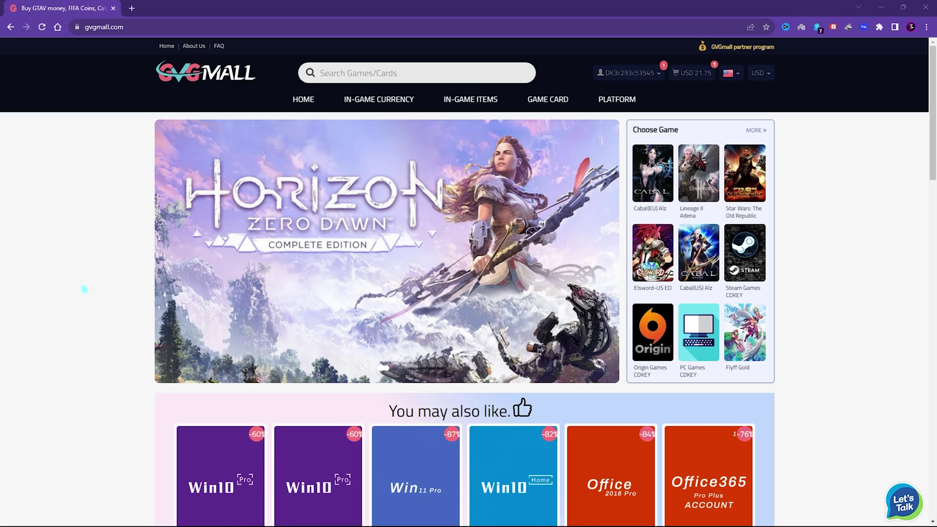
Examine the GVGMall homepage in the browser, including its in-game item and currency categories and the recommended Windows and Office keys
scroll(74, 309, "down", 3)
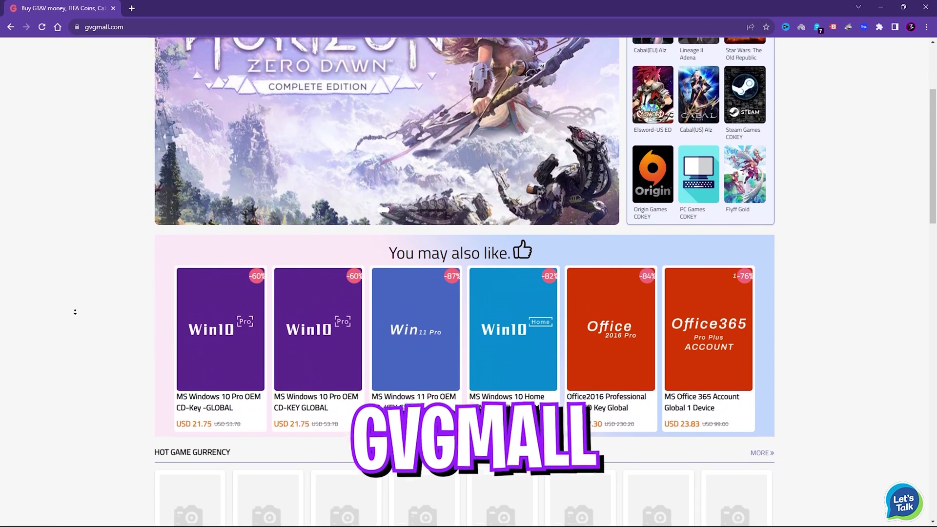
scroll(74, 311, "down", 5)
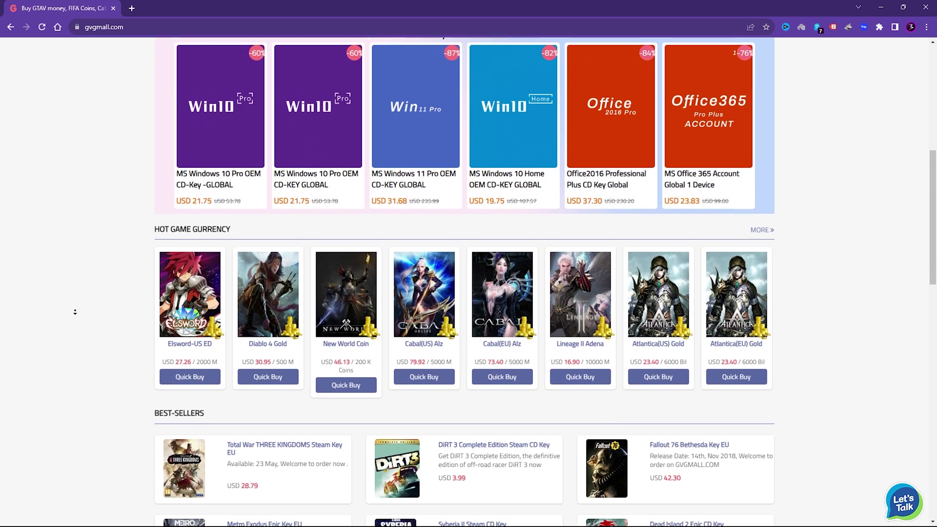
scroll(75, 312, "down", 3)
scroll(77, 314, "up", 6)
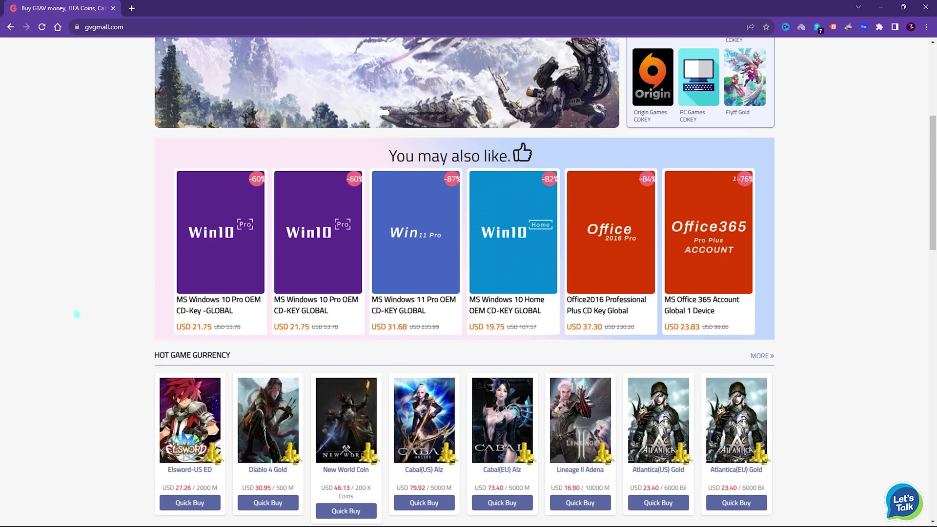
scroll(77, 314, "up", 5)
mouse_move(481, 103)
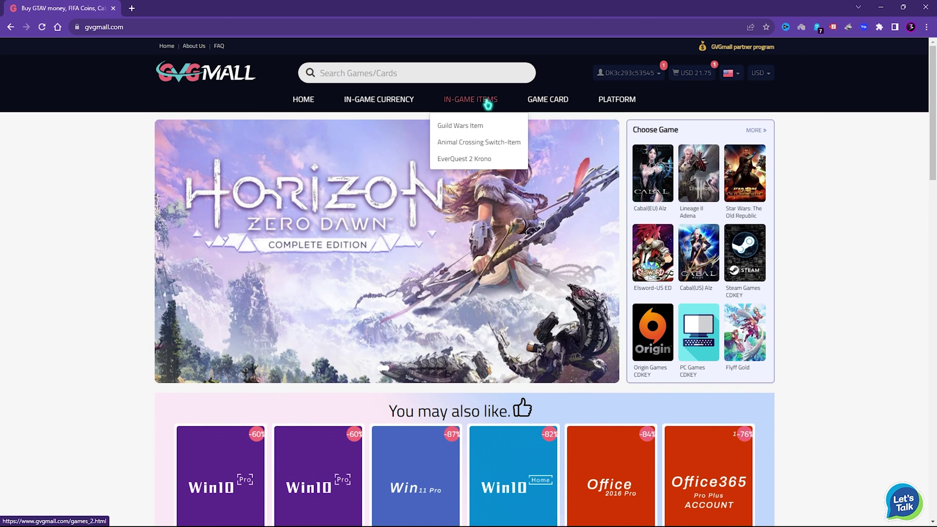
mouse_move(617, 103)
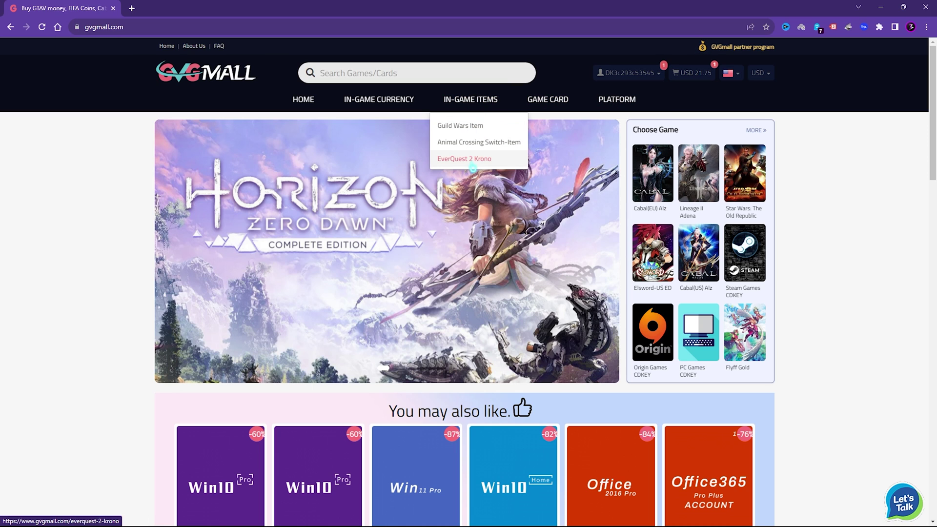
mouse_move(379, 100)
scroll(383, 265, "down", 5)
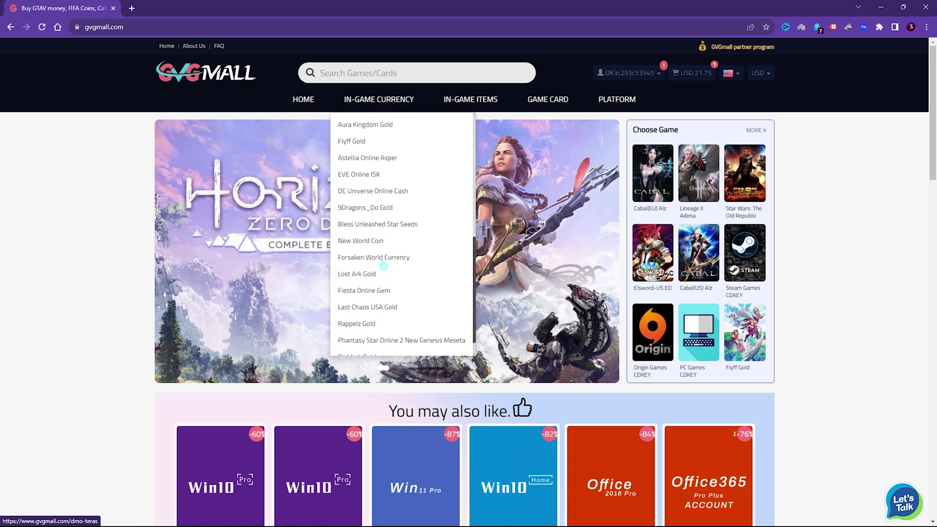
scroll(69, 272, "down", 2)
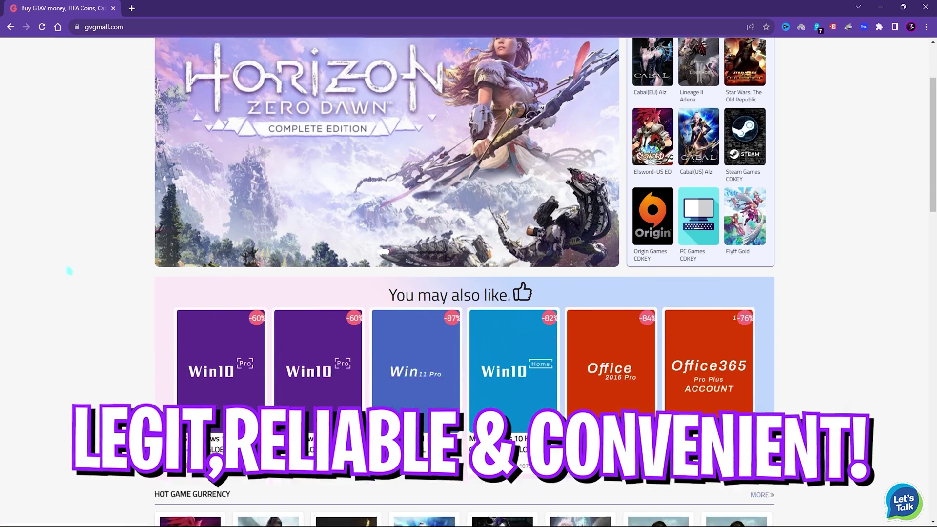
scroll(70, 271, "up", 2)
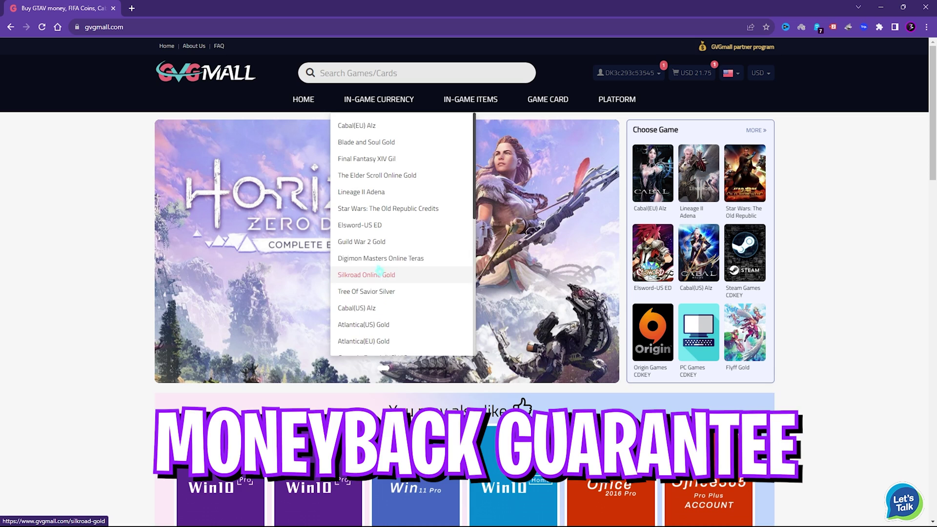
scroll(380, 270, "down", 5)
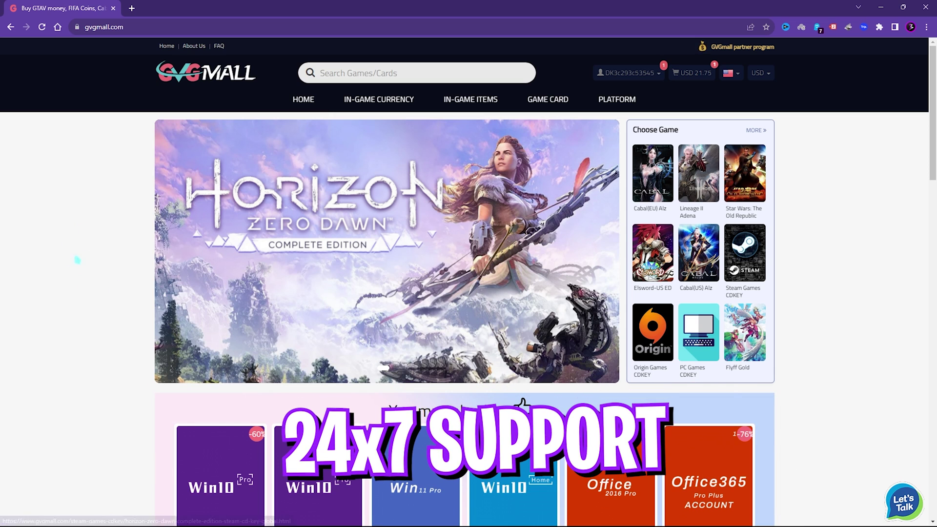
scroll(77, 260, "down", 4)
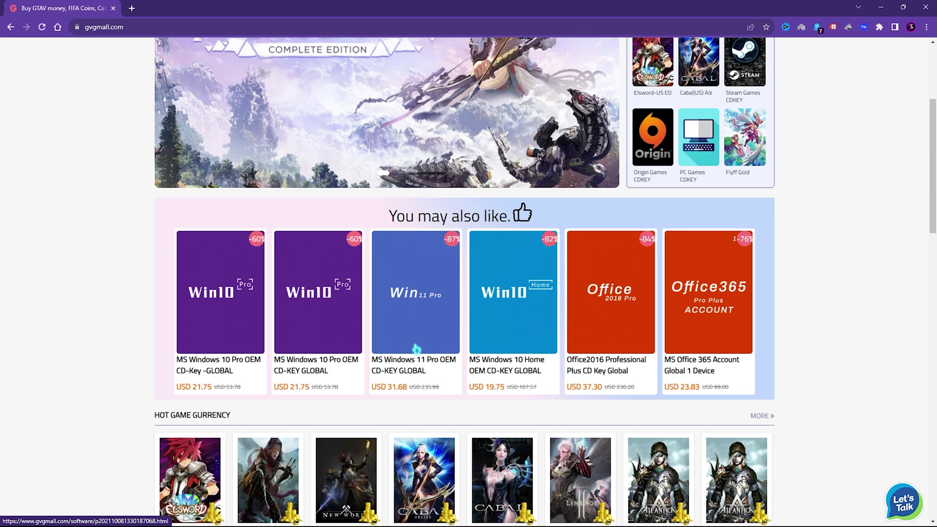
scroll(132, 404, "up", 1)
scroll(132, 404, "down", 1)
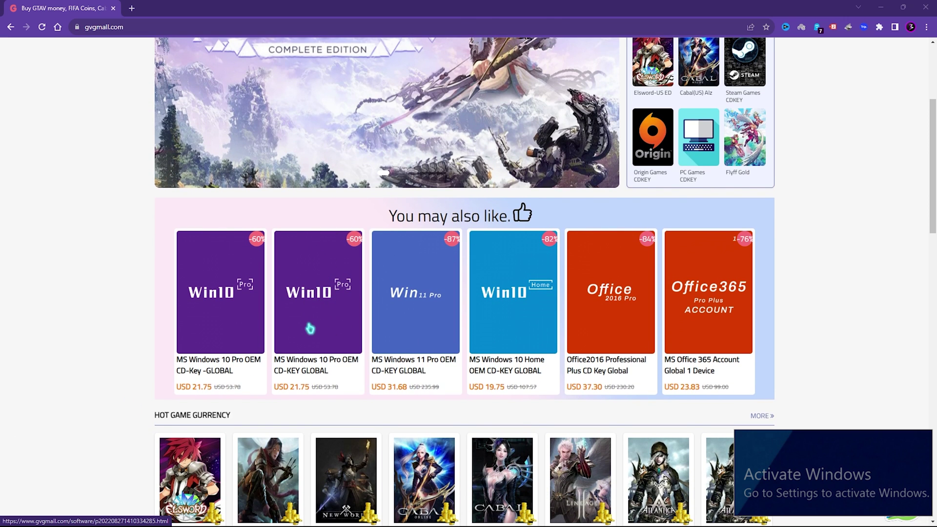
Open the MS Windows 10 Pro OEM CD-KEY GLOBAL product page and check its price and Christmas Super Sale title
left_click(301, 275)
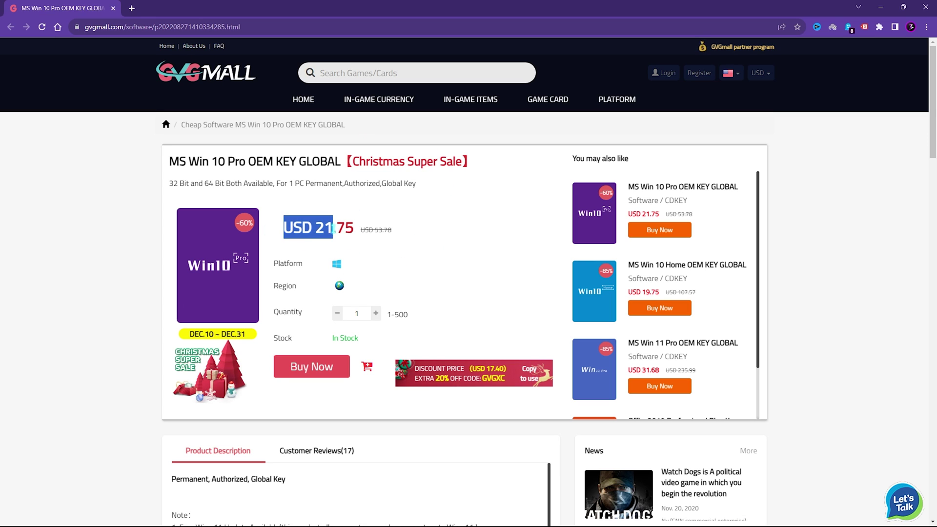
left_click(351, 227)
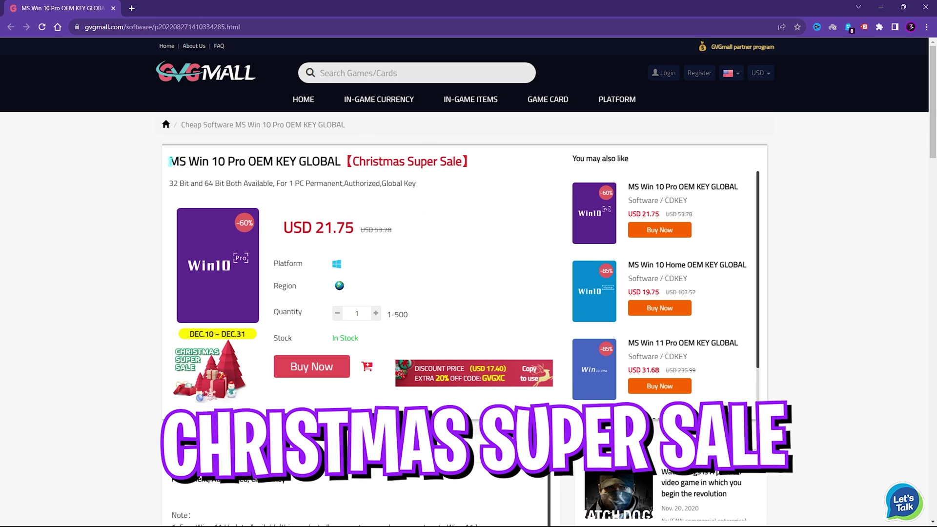
left_click_drag(169, 161, 469, 161)
left_click(366, 165)
left_click_drag(353, 162, 462, 162)
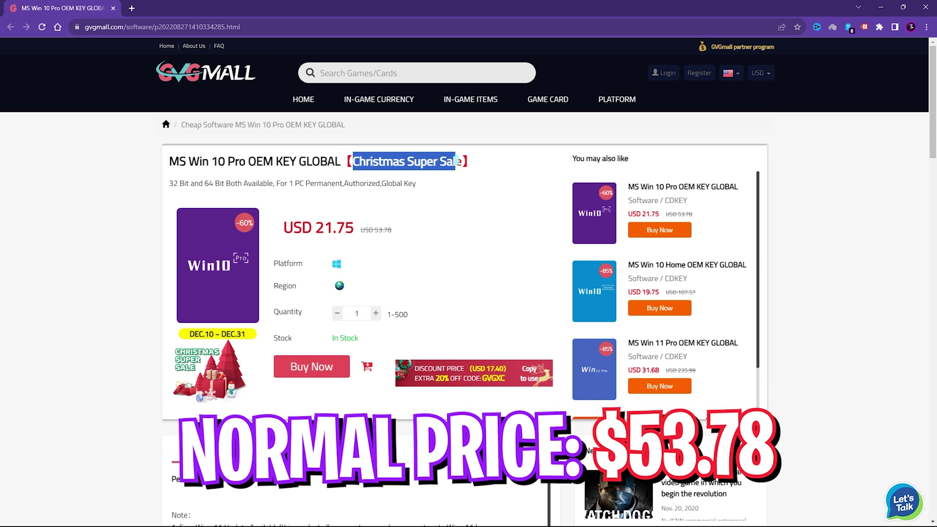
left_click(338, 161)
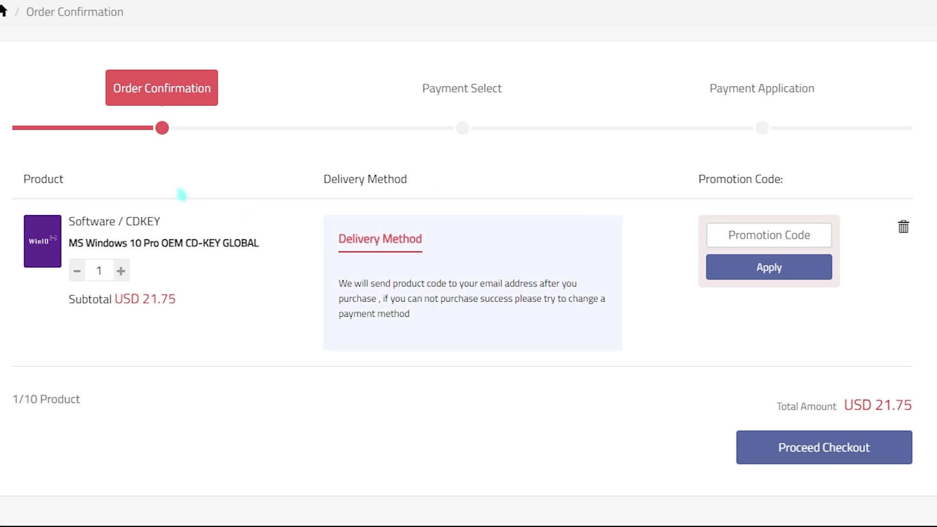
Apply the promotion code FOX25 to the Windows 10 Pro key order and check the total amount
left_click(763, 234)
type("FOX25")
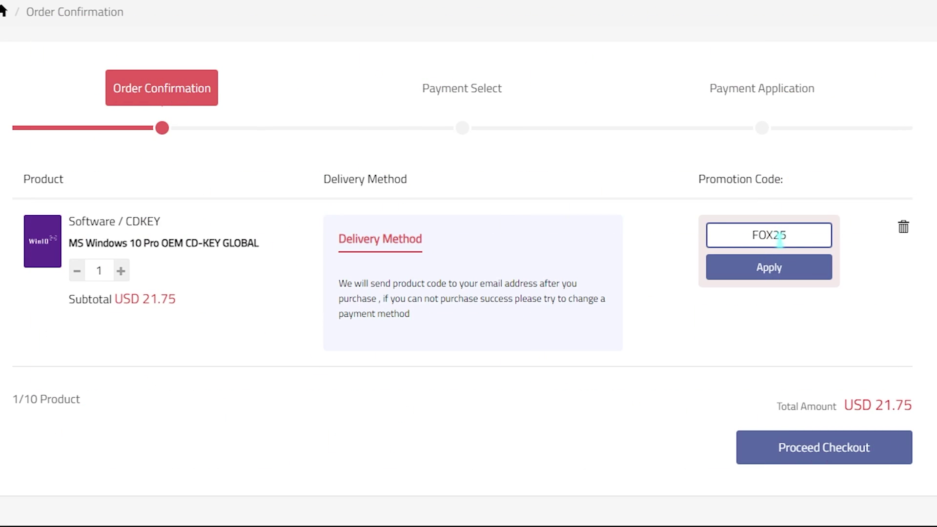
left_click_drag(780, 235, 717, 234)
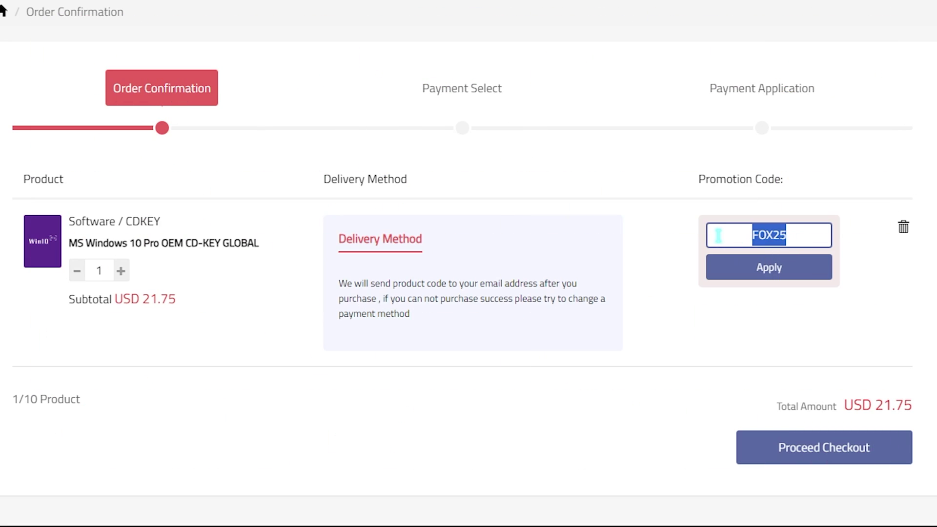
left_click(747, 268)
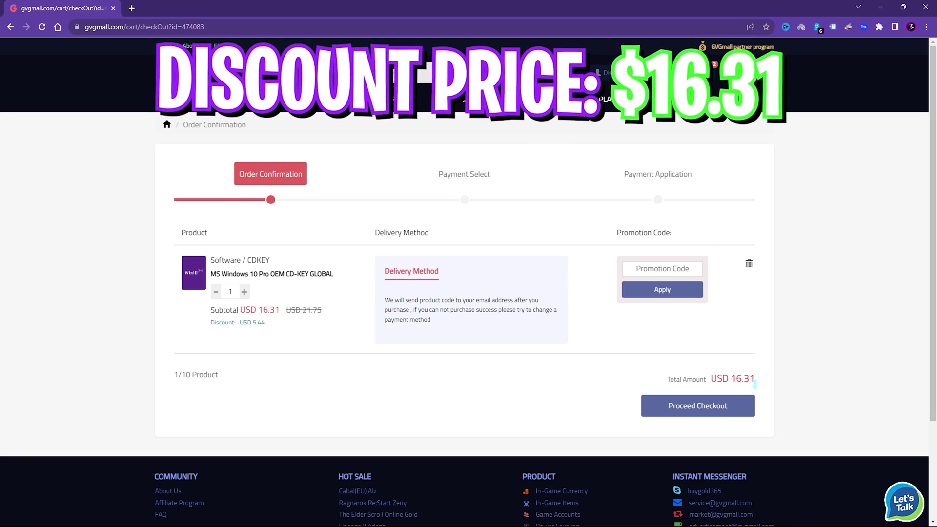
left_click_drag(755, 380, 700, 405)
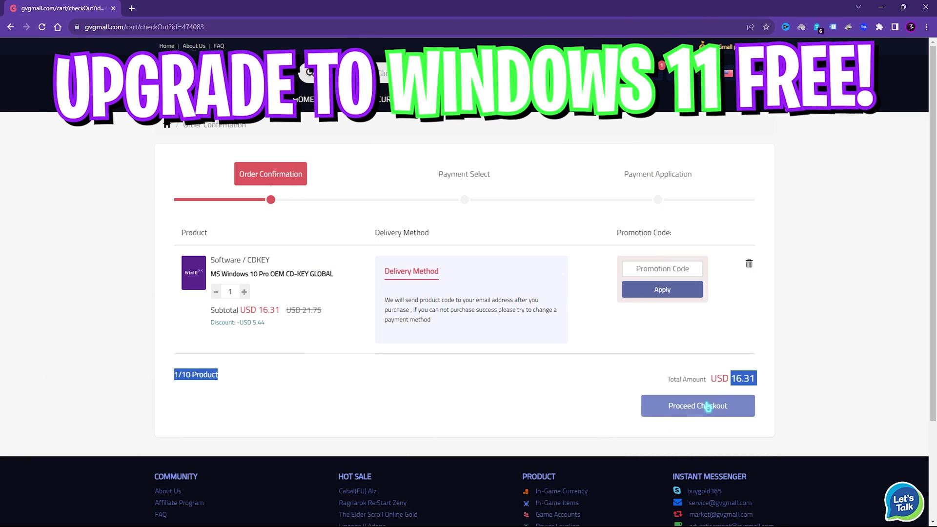
Paste the purchased Windows product key into the product key field and check the activation state in Settings
left_click(427, 355)
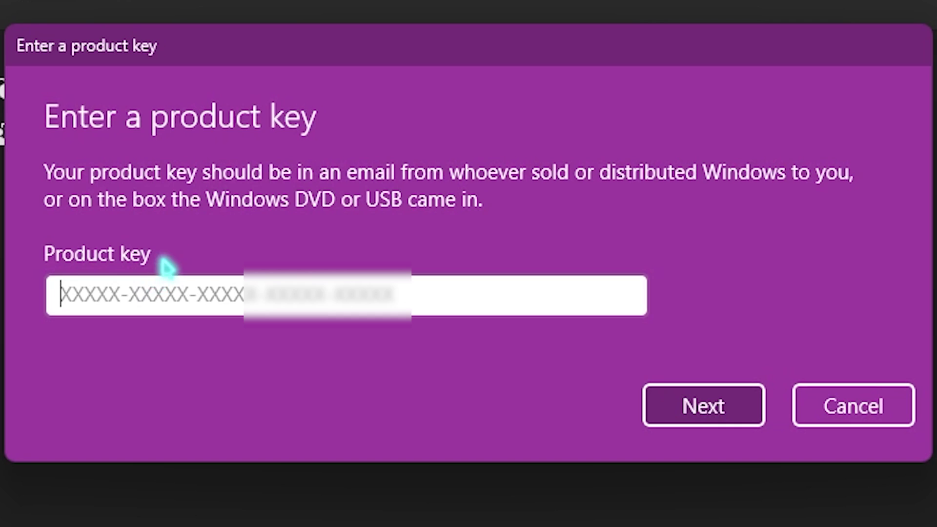
key("ctrl+v")
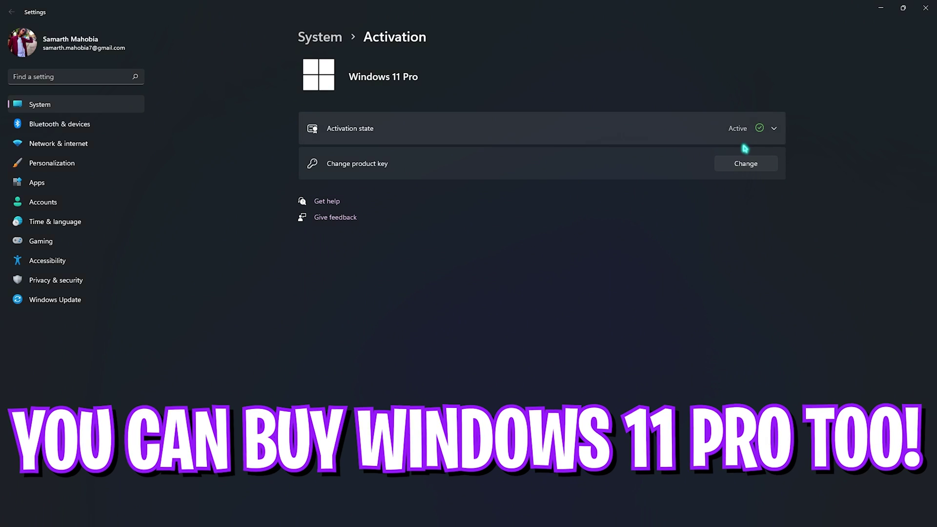
left_click(761, 134)
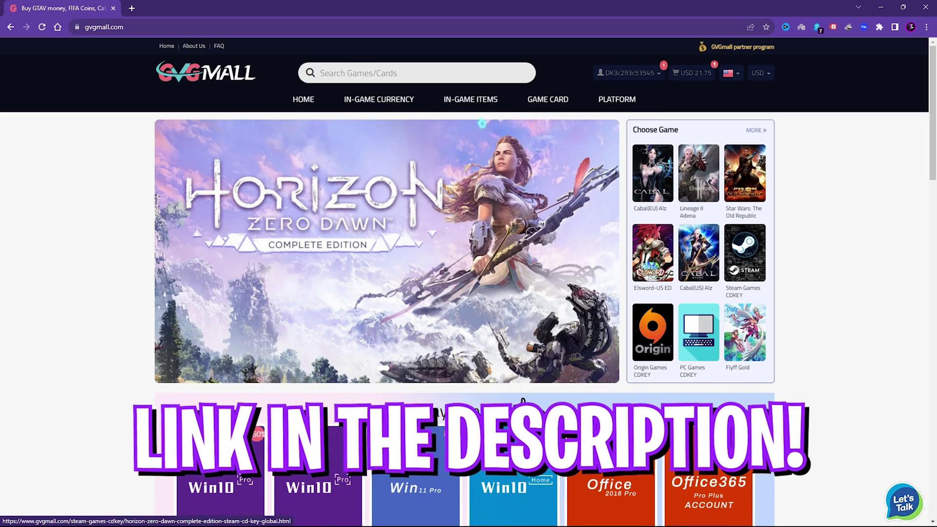
Launch the NVIDIA GeForce NOW app and open its Settings page
mouse_move(376, 107)
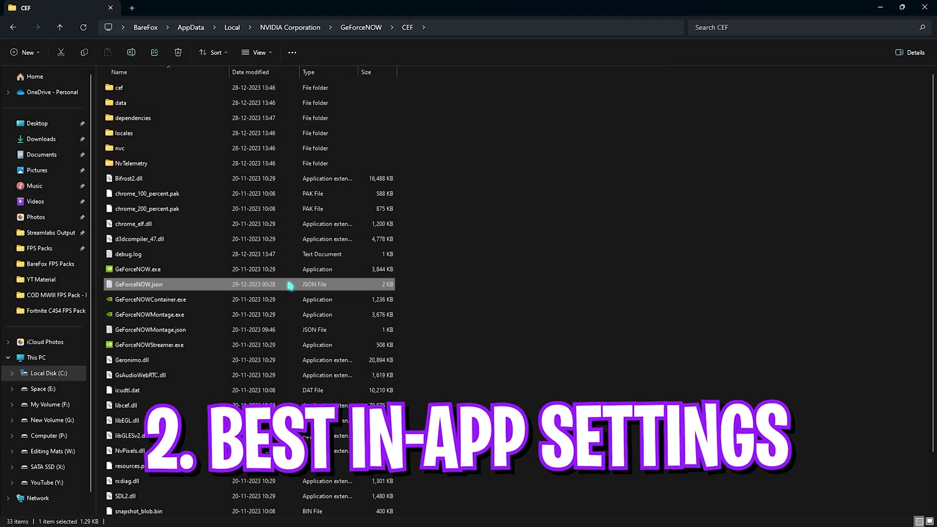
key("super")
type("geforce Experience")
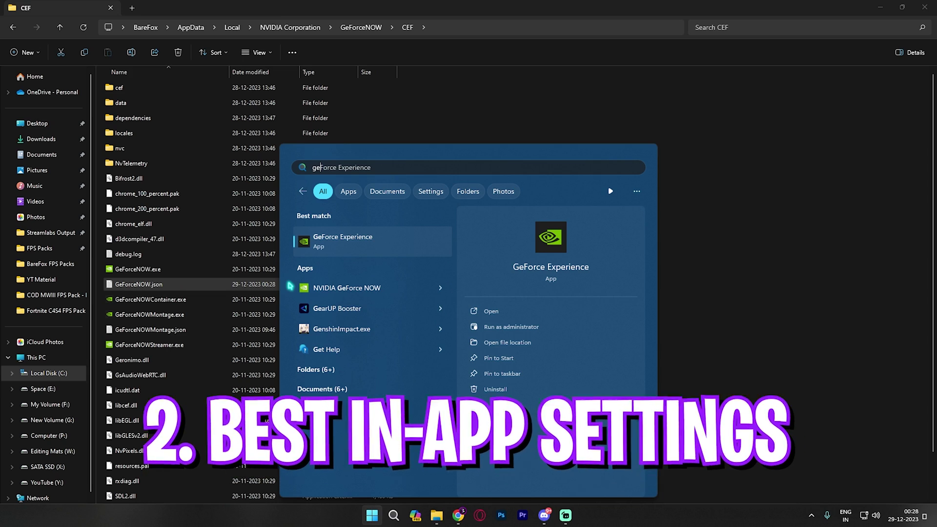
key("Down")
key("Return")
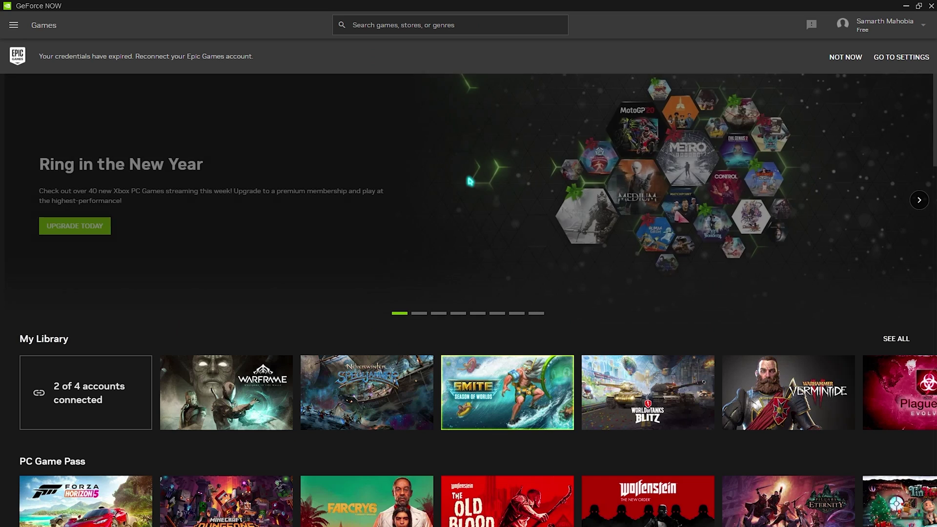
left_click(14, 25)
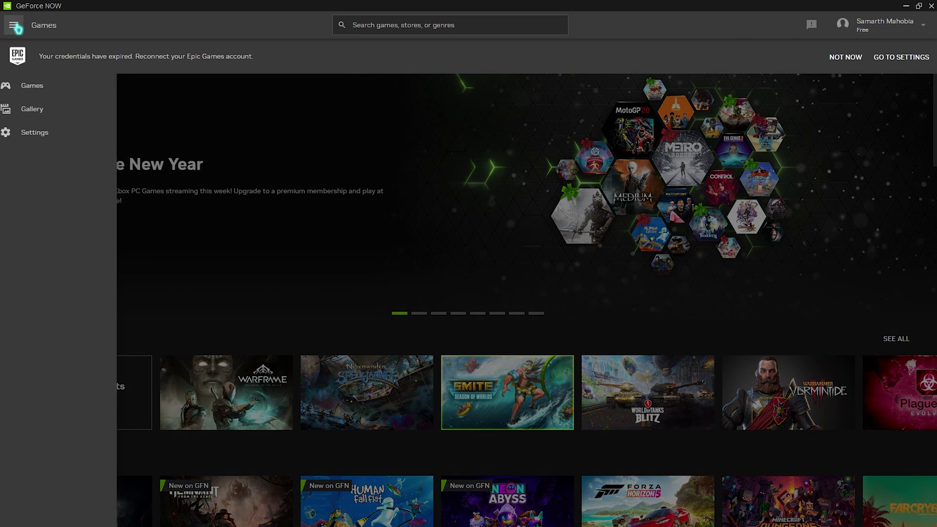
left_click(38, 132)
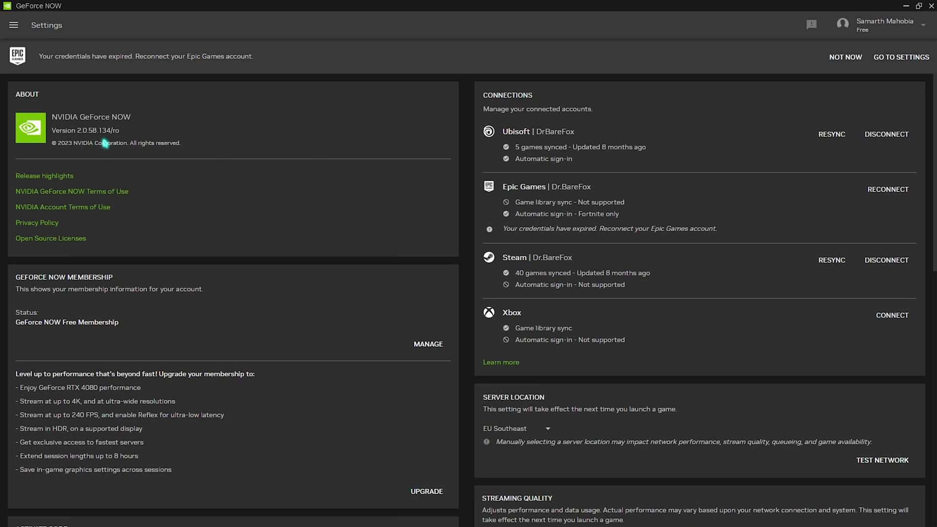
Preview the Competitive streaming quality preset and return the selection to Custom
scroll(412, 199, "down", 7)
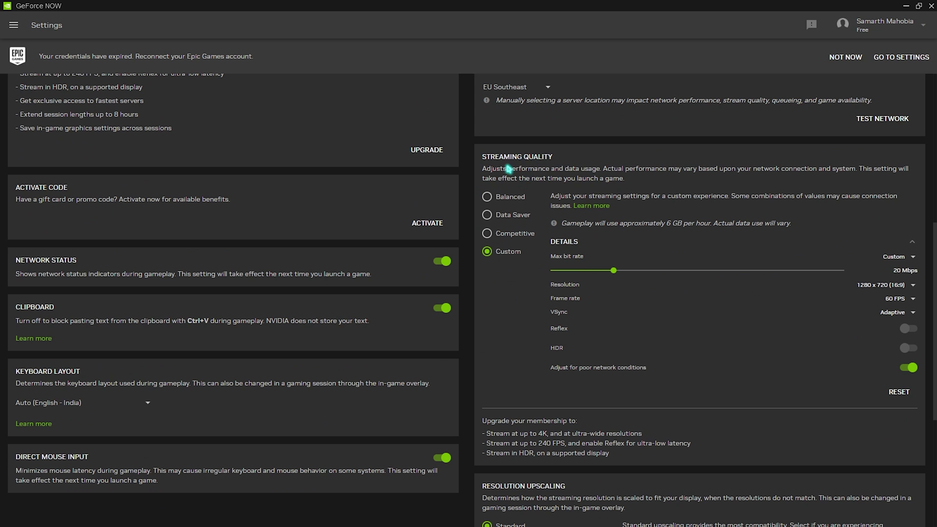
left_click(509, 242)
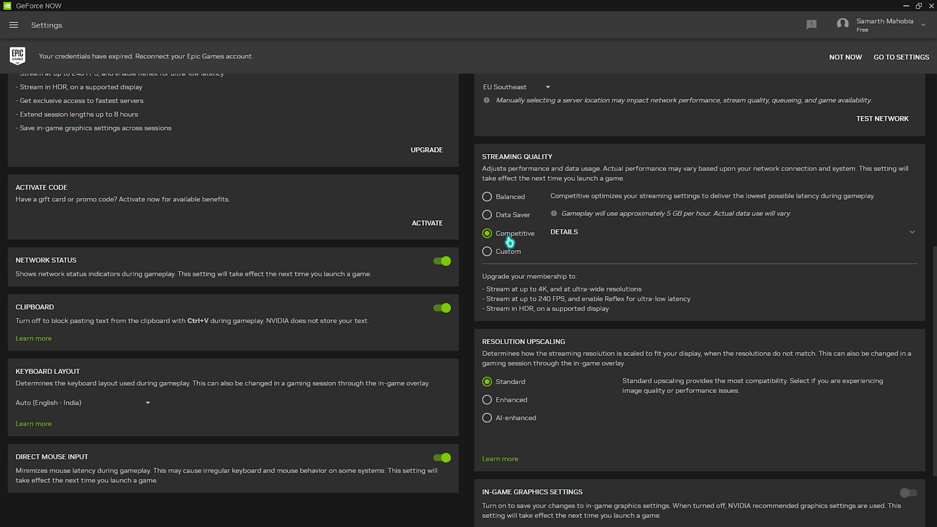
left_click(487, 252)
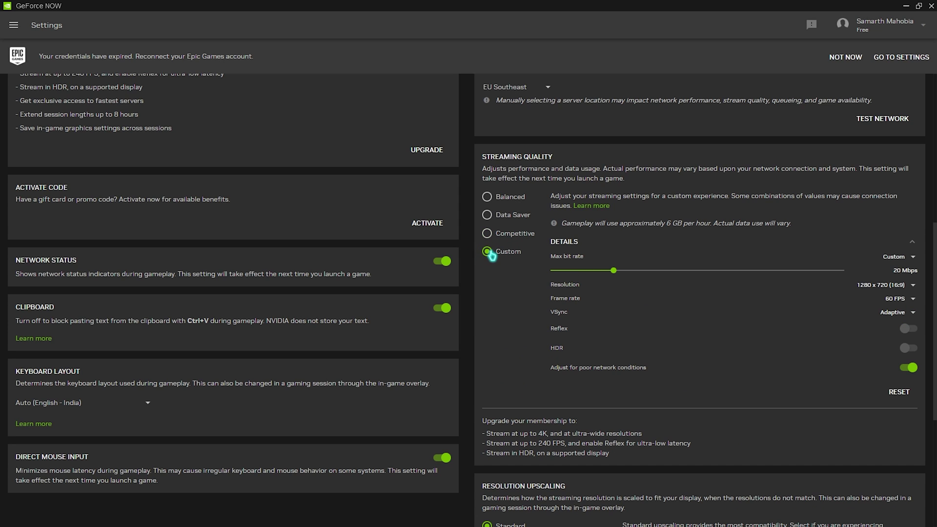
Open the Speedtest app beside the streaming quality settings and run a test of the connection's download and upload speeds
key("super")
type("speedtest")
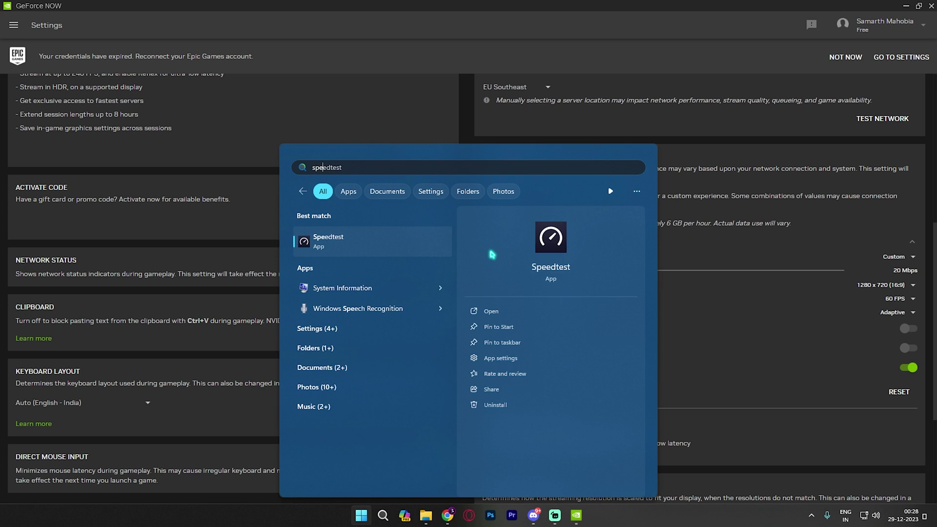
key("Return")
left_click_drag(463, 127, 262, 115)
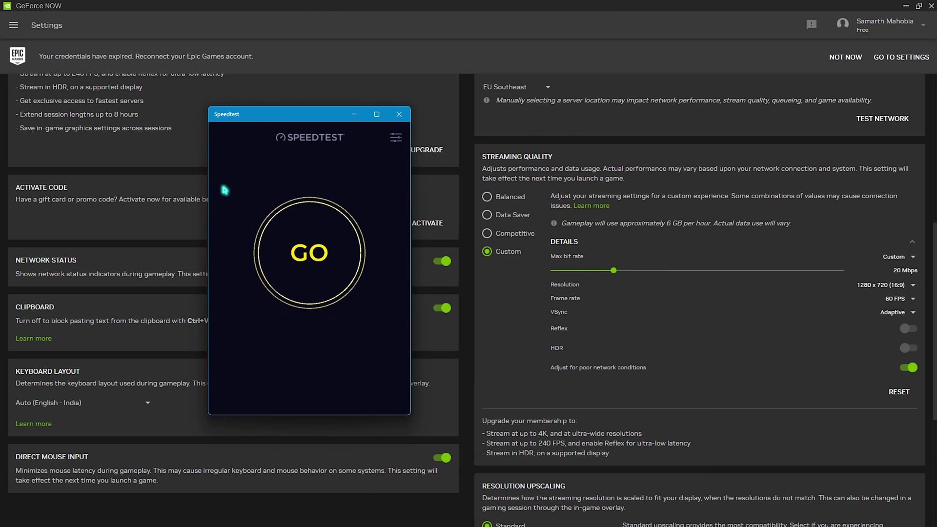
left_click(313, 275)
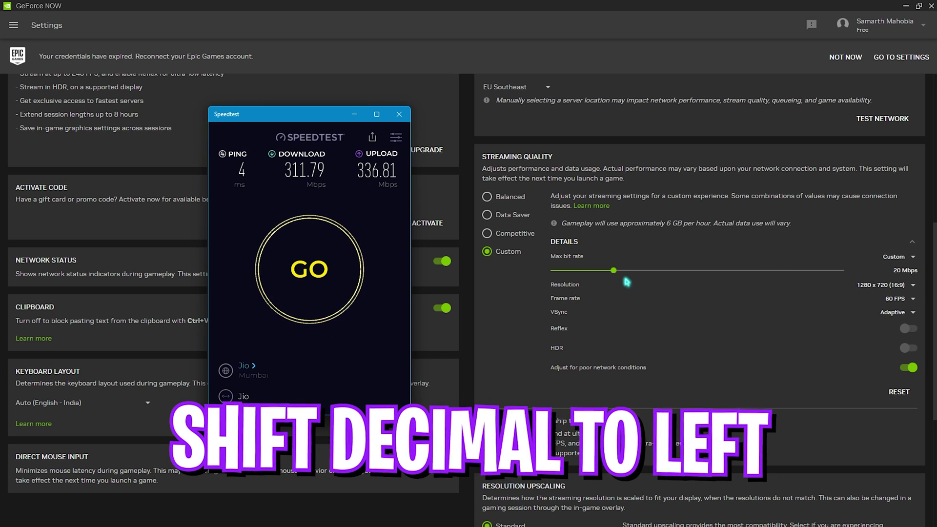
Set the custom streaming max bit rate to 33 Mbps, with the frame rate at 60 FPS and VSync on Adaptive
left_click_drag(613, 271, 668, 279)
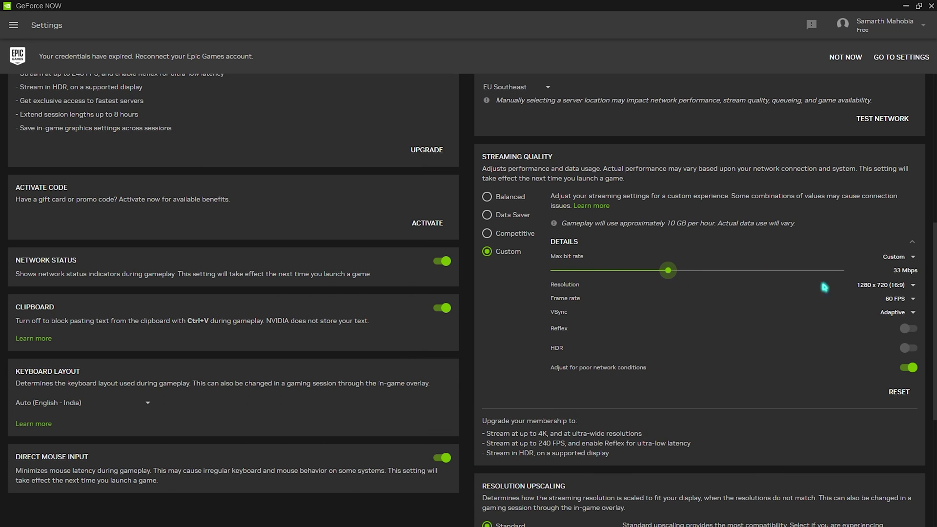
left_click(895, 298)
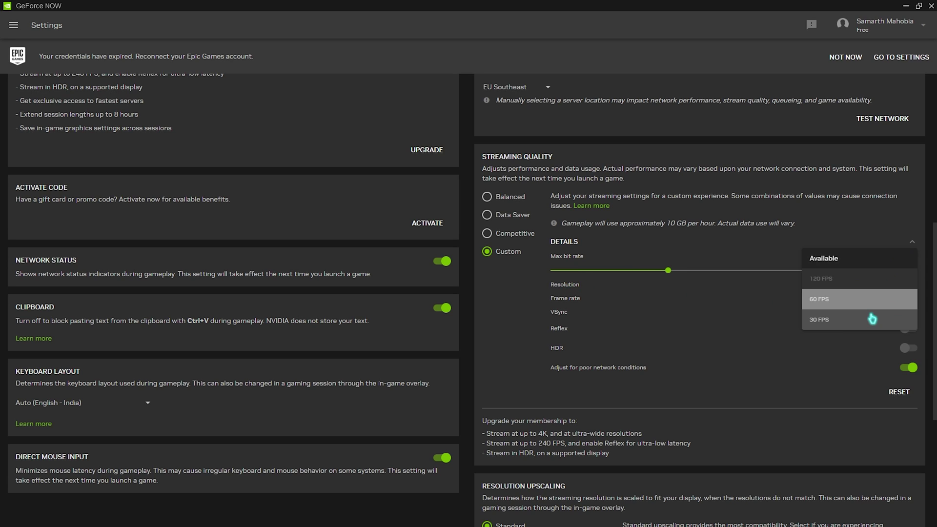
left_click(837, 307)
left_click(899, 313)
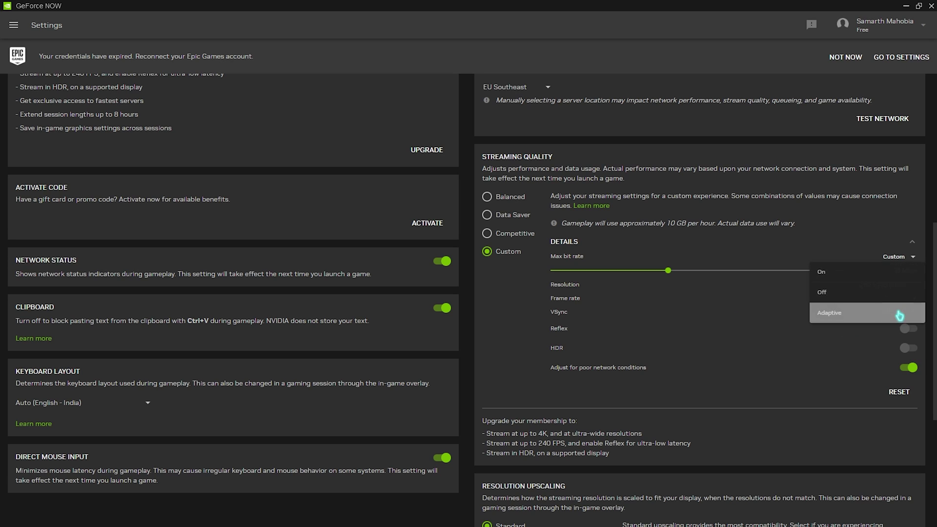
left_click(878, 314)
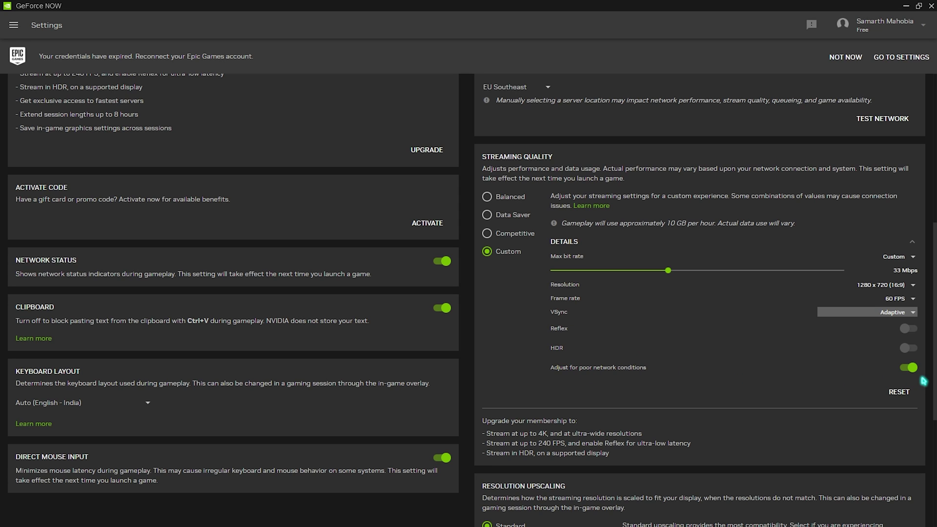
Set Resolution Upscaling to Enhanced with Low detail enhancement and close GeForce NOW
scroll(642, 437, "down", 2)
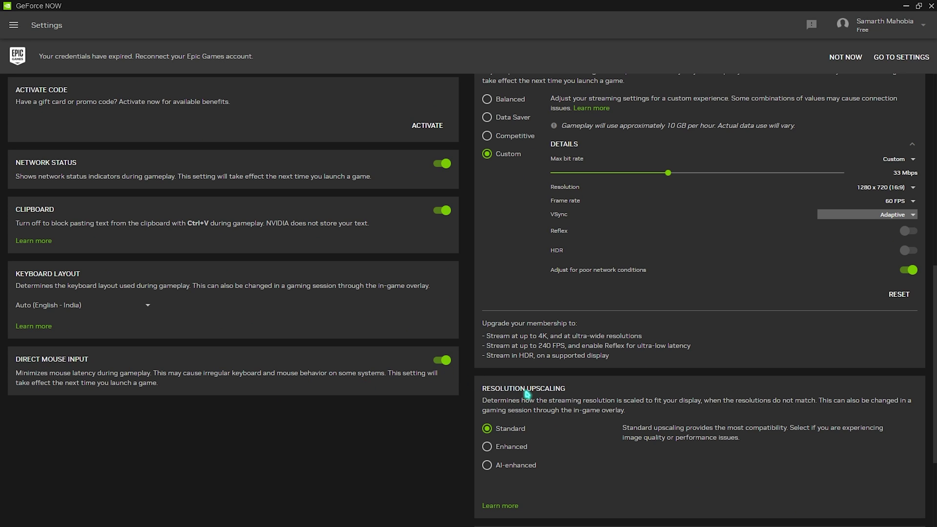
left_click(487, 447)
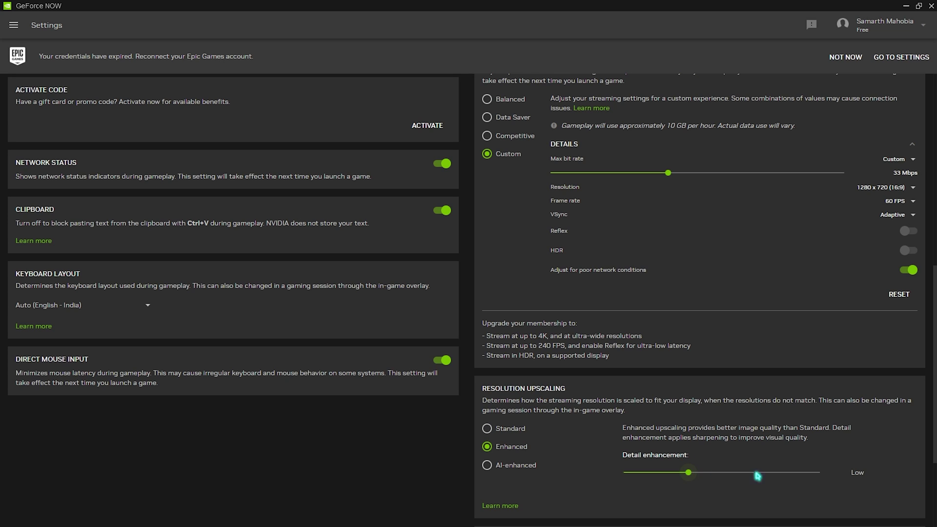
scroll(597, 403, "down", 3)
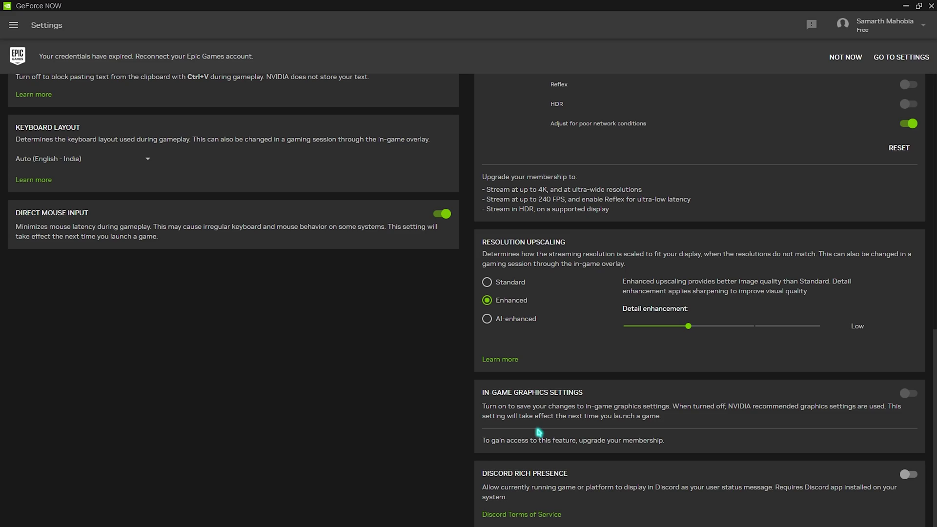
scroll(571, 349, "up", 15)
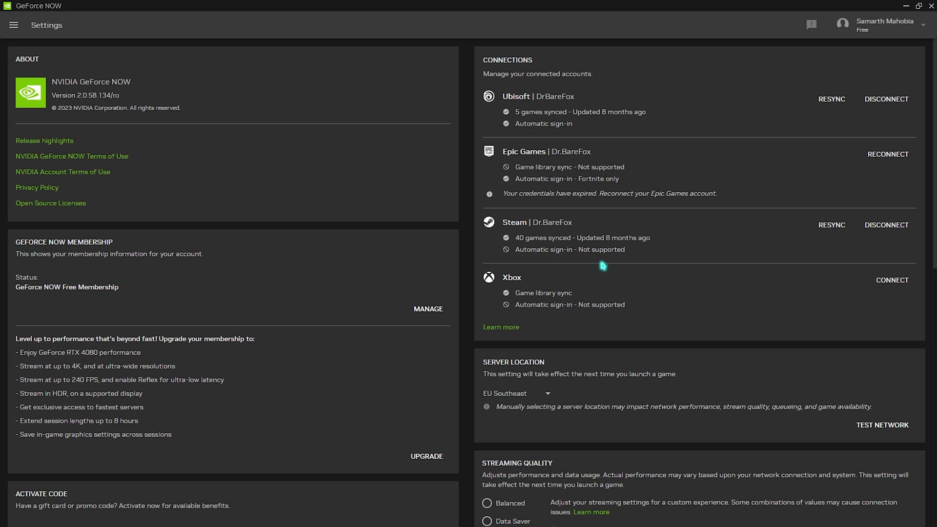
left_click(932, 6)
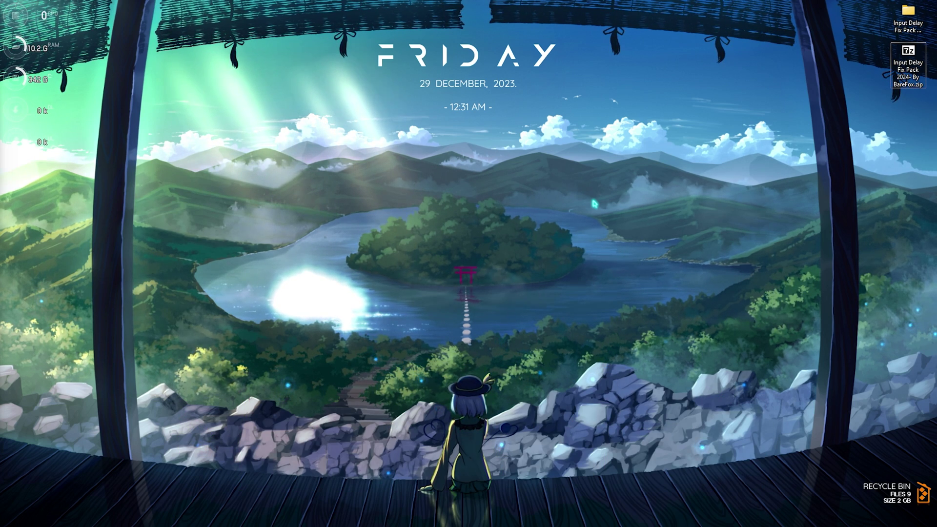
Open the list of apps allowed through Windows Defender Firewall from Firewall & network protection and unlock it for changes
key("super")
type("firewa")
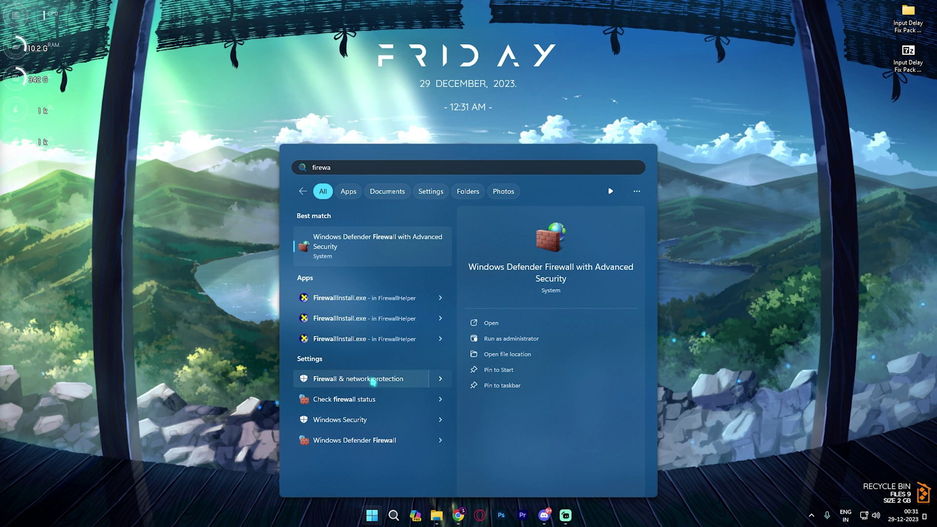
left_click(373, 380)
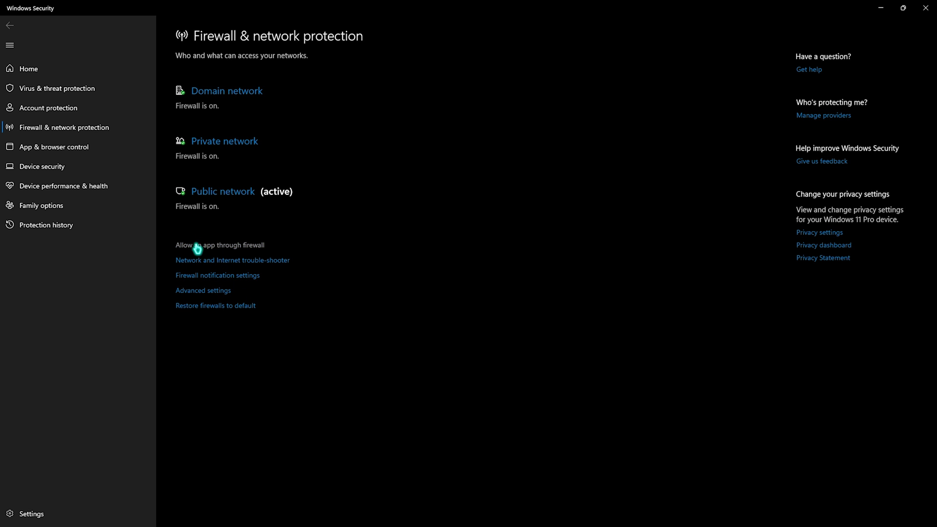
left_click(211, 246)
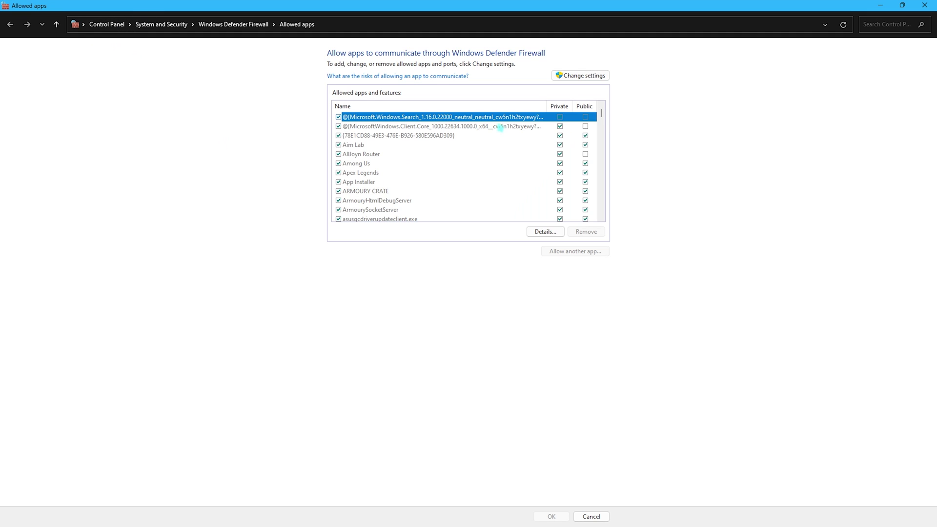
left_click(566, 77)
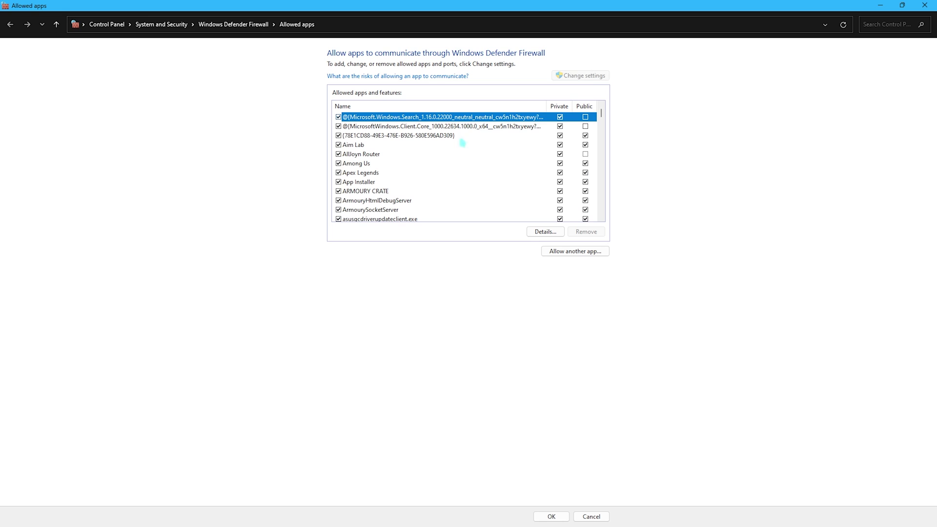
Try to add GeForceNOW.exe from the GeForceNOW CEF folder to the apps allowed through the firewall
left_click(572, 251)
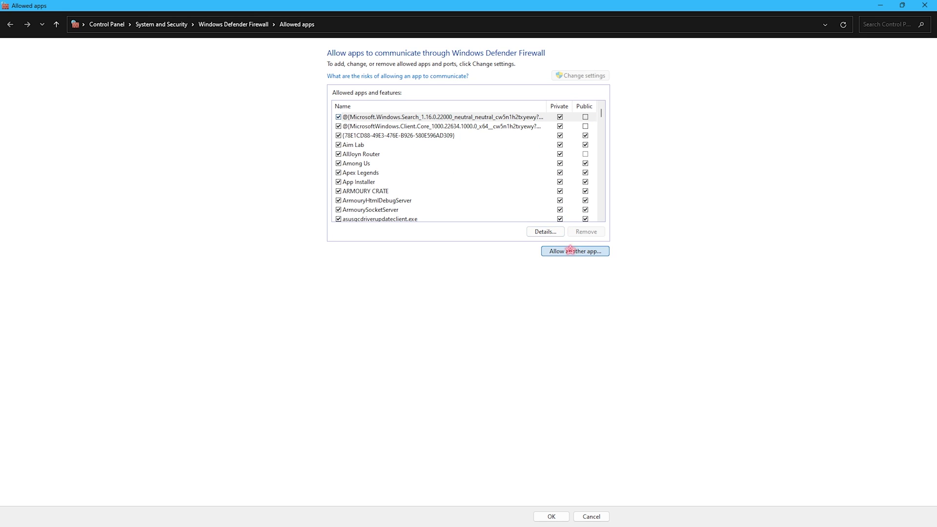
left_click(539, 315)
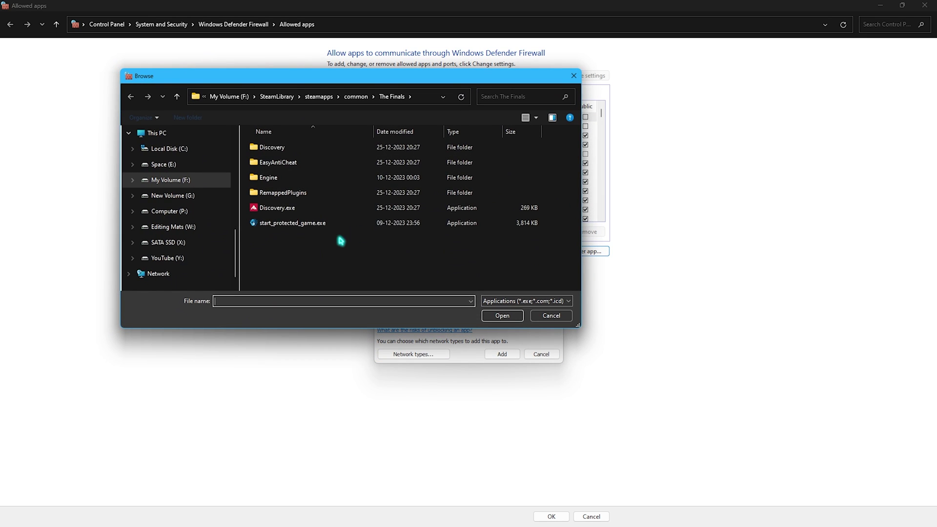
scroll(177, 205, "up", 2)
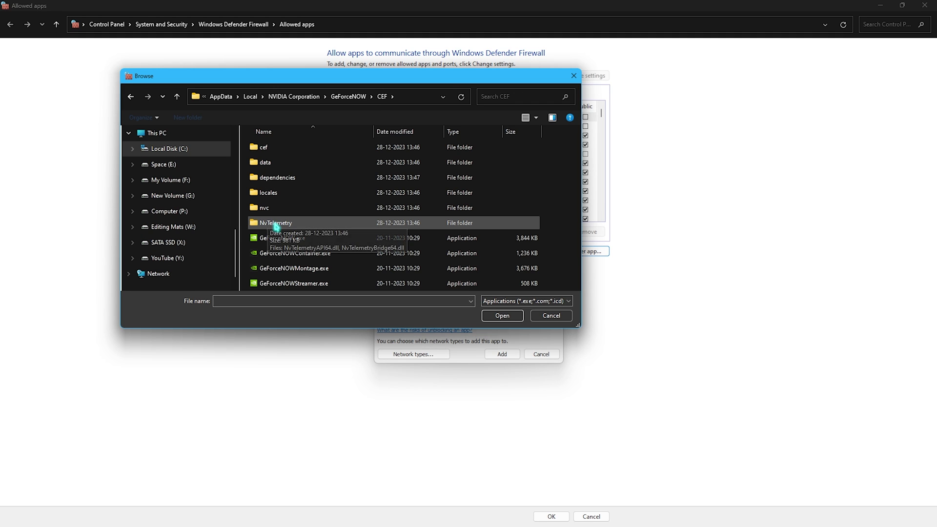
left_click(298, 240)
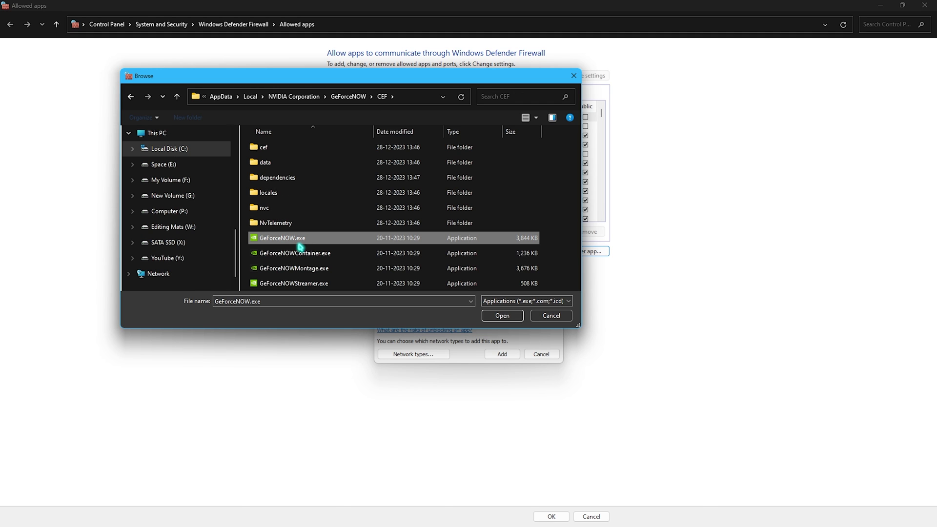
left_click(497, 317)
left_click(502, 354)
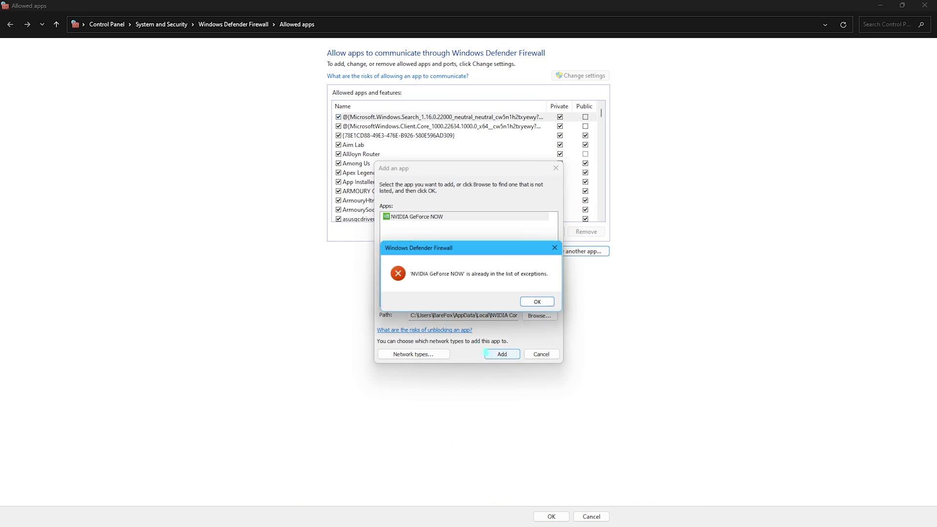
left_click(541, 303)
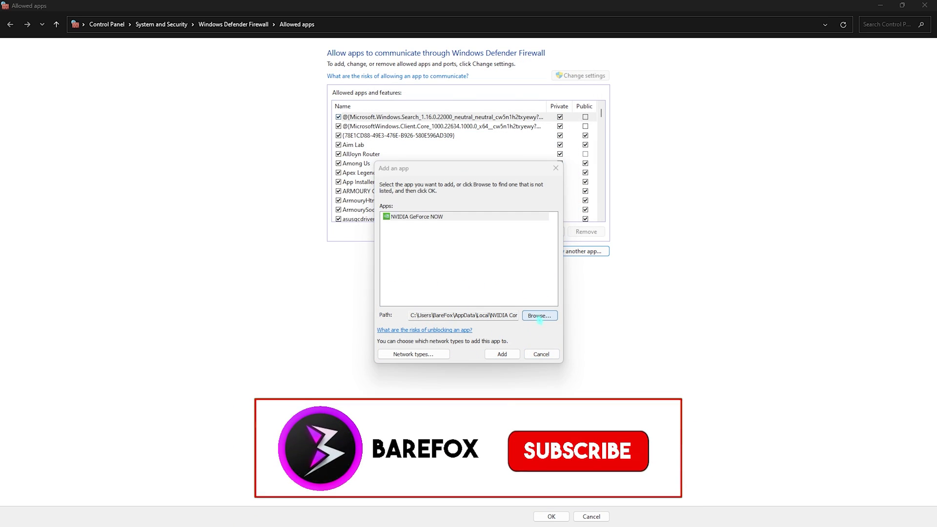
Try to add GeForceNOWStreamer.exe from the CEF folder to the firewall's allowed apps
left_click(539, 315)
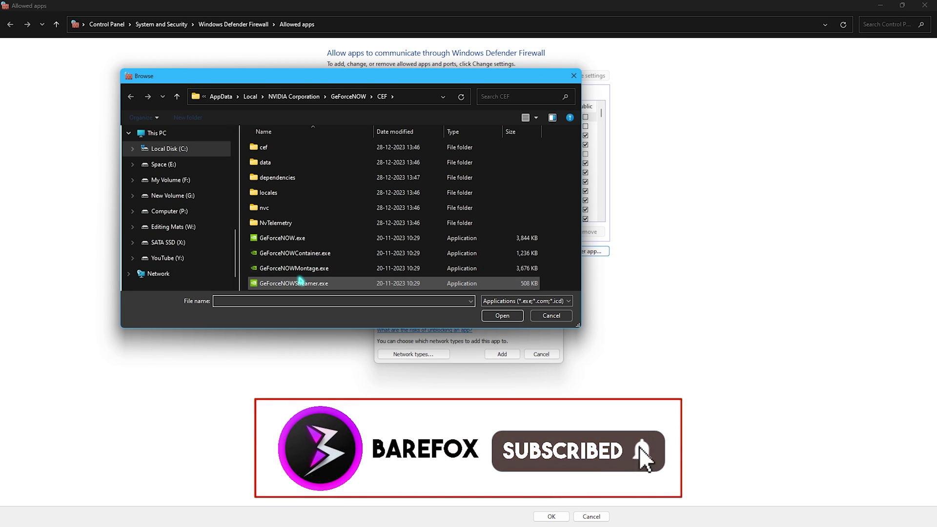
left_click(300, 283)
left_click(502, 315)
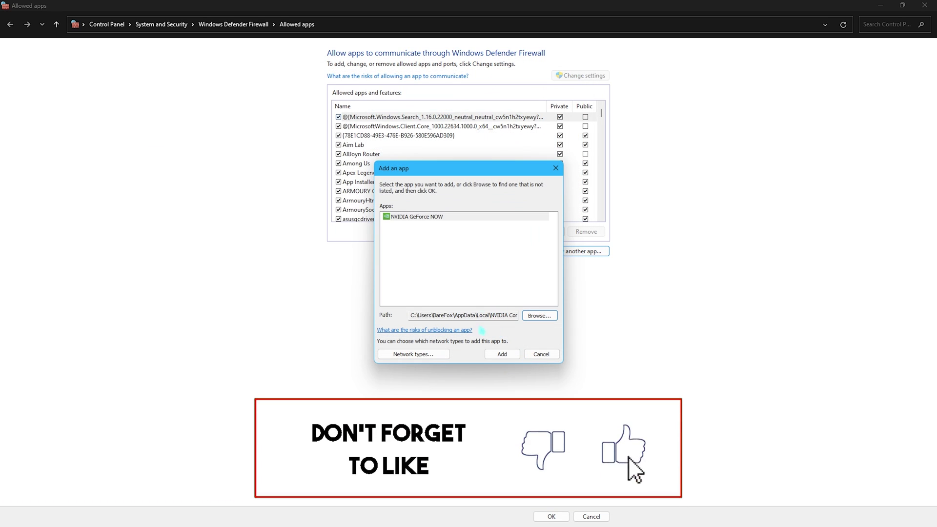
left_click(502, 354)
left_click(541, 304)
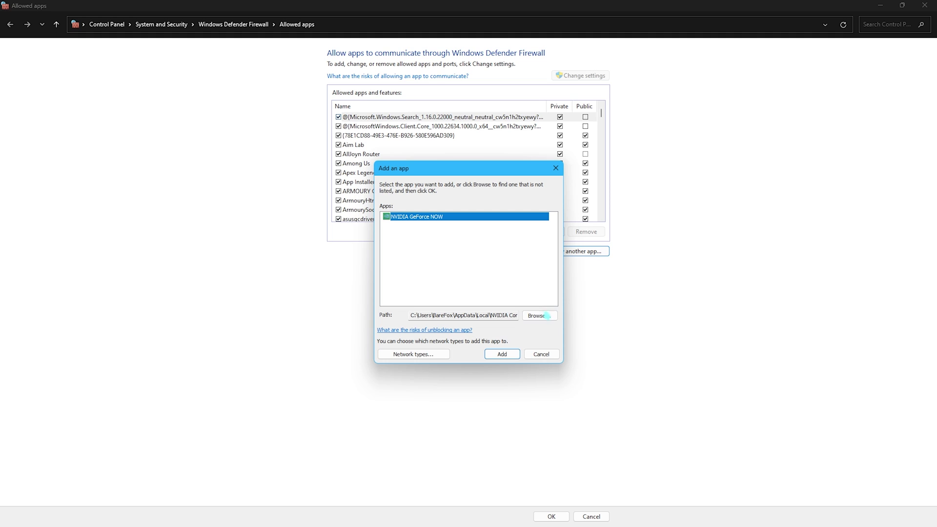
Try to add GeForceNOWMontage.exe from the CEF folder to the firewall's allowed apps
left_click(539, 316)
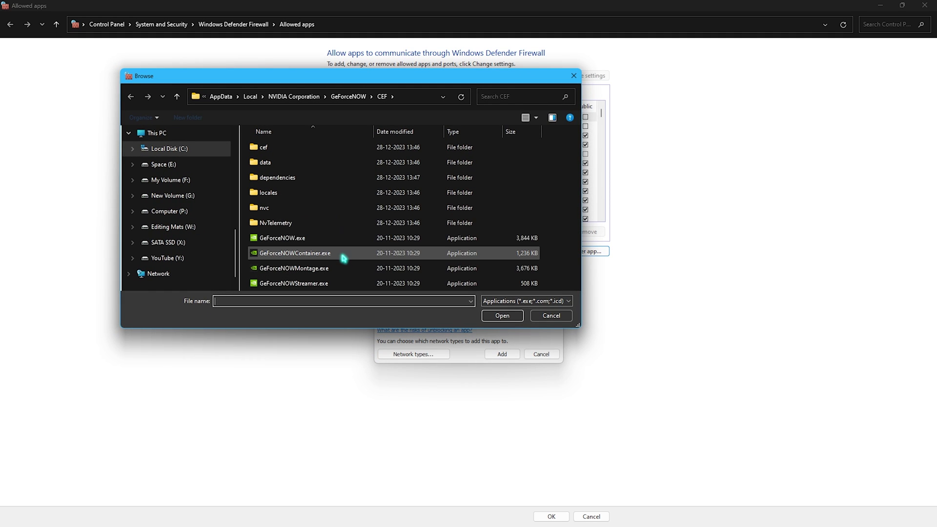
left_click(337, 268)
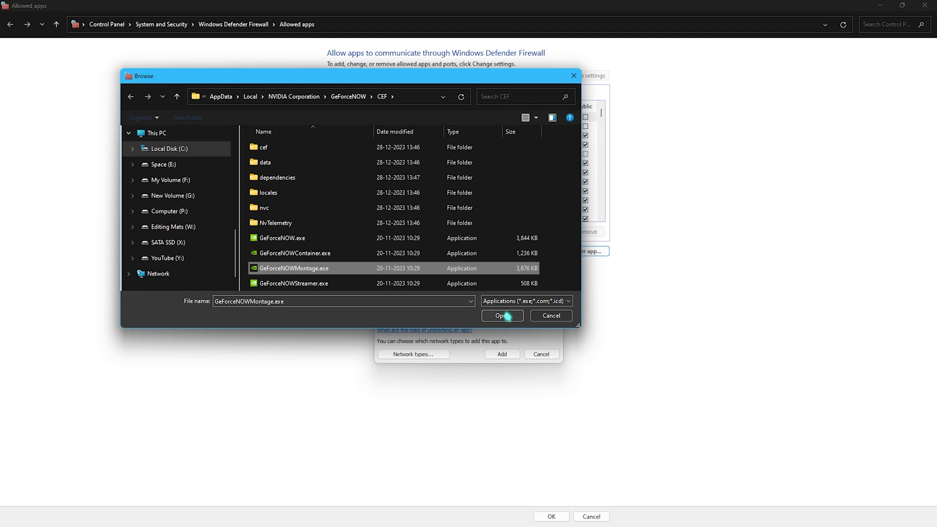
left_click(502, 316)
left_click(502, 355)
left_click(537, 302)
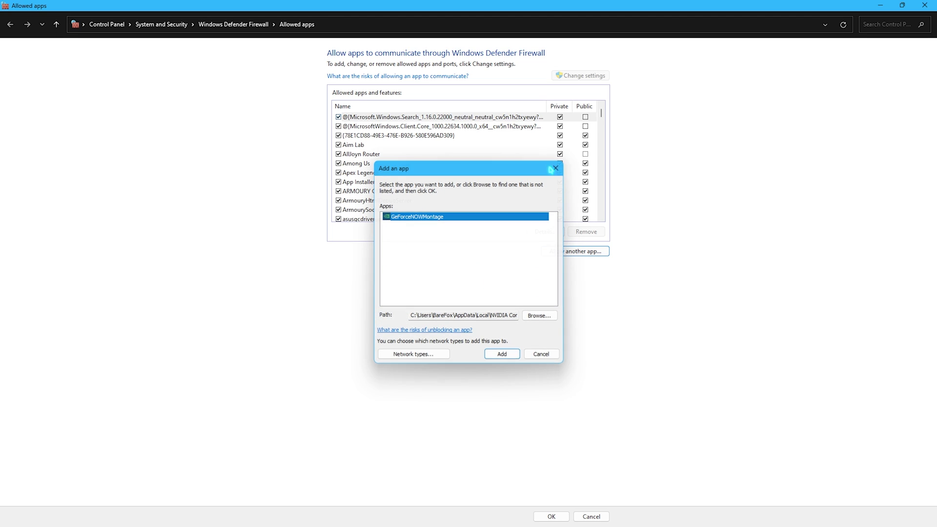
left_click(547, 169)
Allow GeForceNOWMontage on private networks in the allowed apps list and close the firewall and Windows Security windows
scroll(402, 166, "down", 5)
scroll(402, 166, "down", 15)
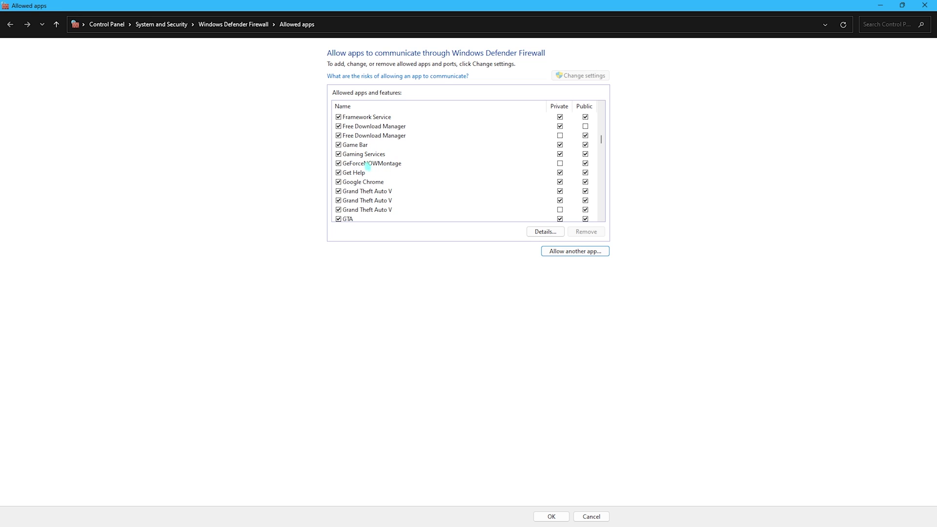
left_click(350, 166)
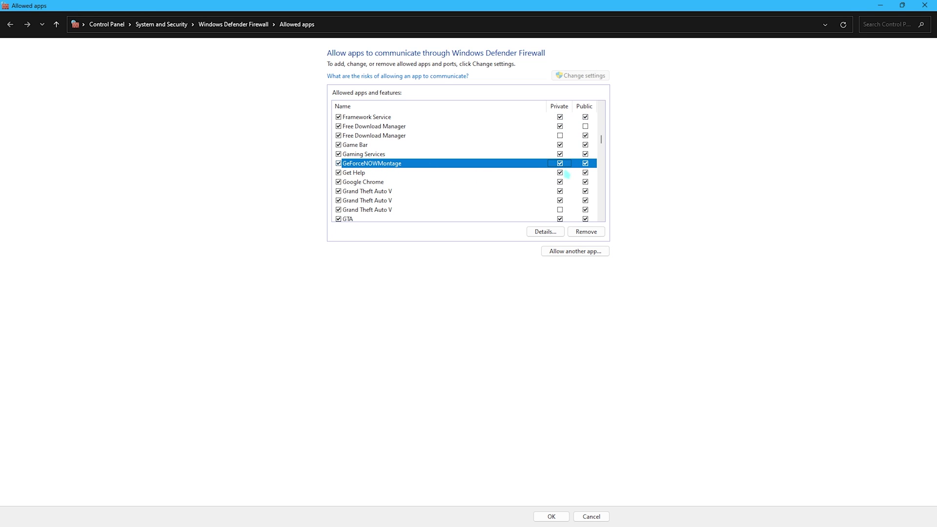
scroll(566, 174, "down", 4)
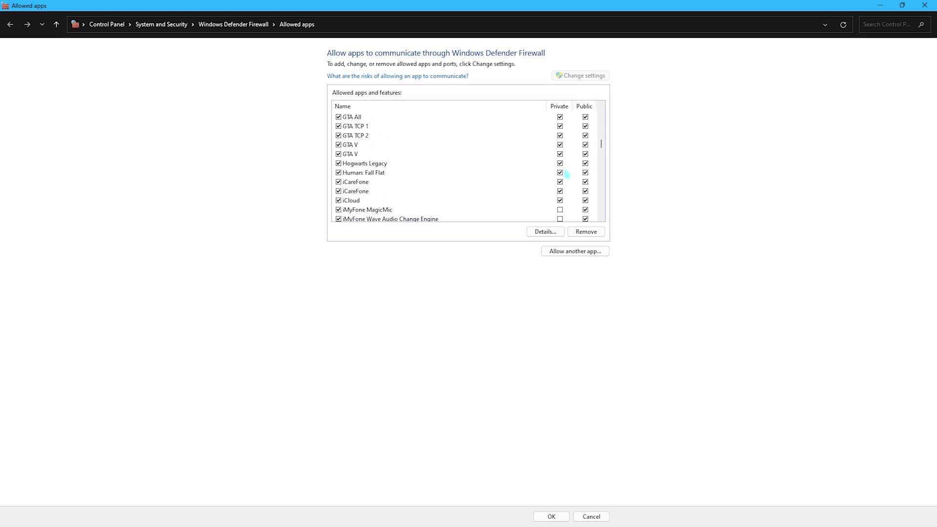
scroll(566, 175, "down", 7)
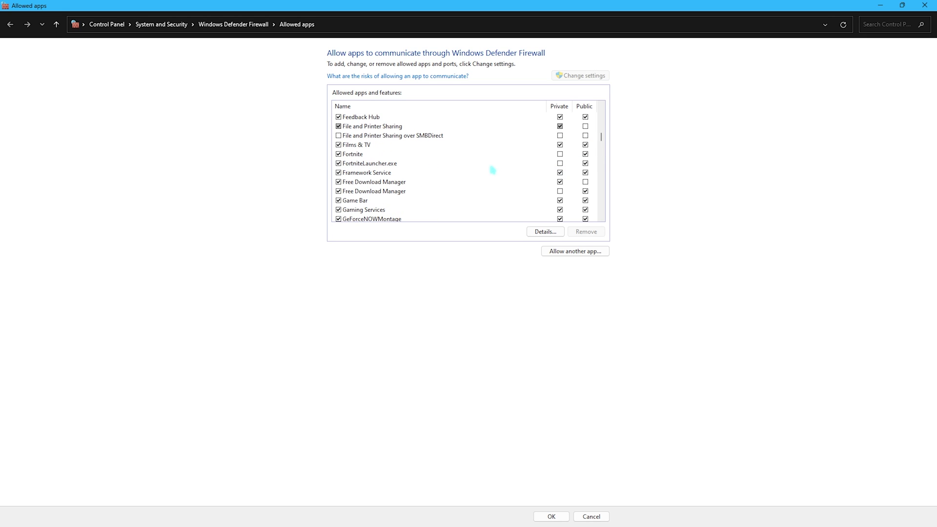
left_click(924, 5)
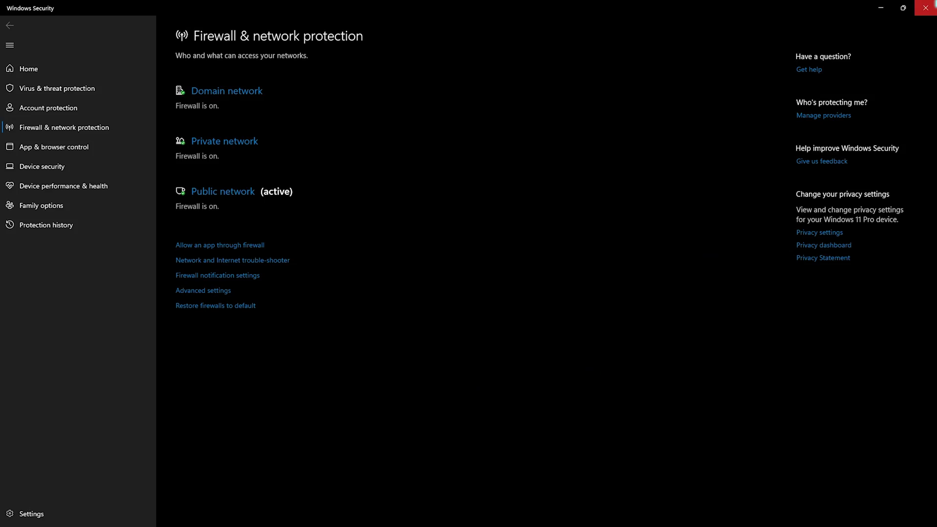
left_click(926, 6)
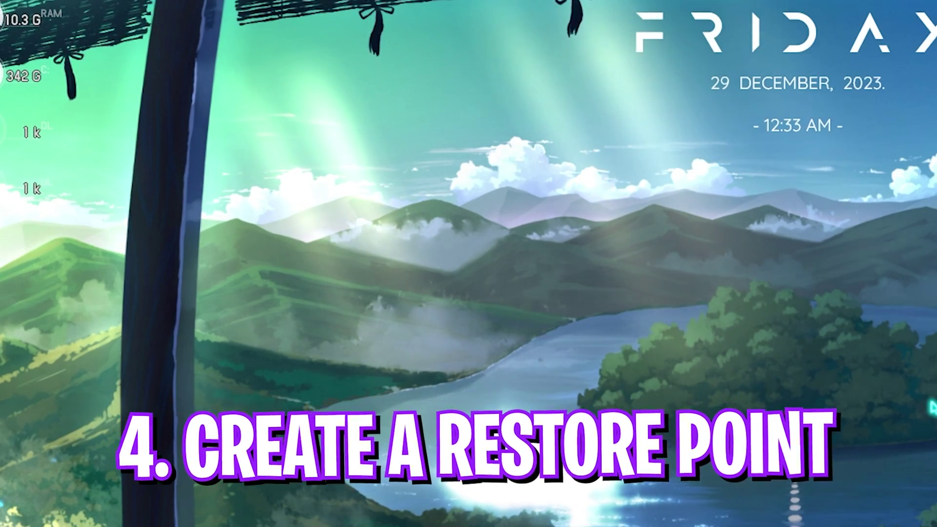
Create a system restore point described as "Geforce Now" from the System Protection settings for Local Disk (C:)
key("super")
type("create a restore point")
key("Return")
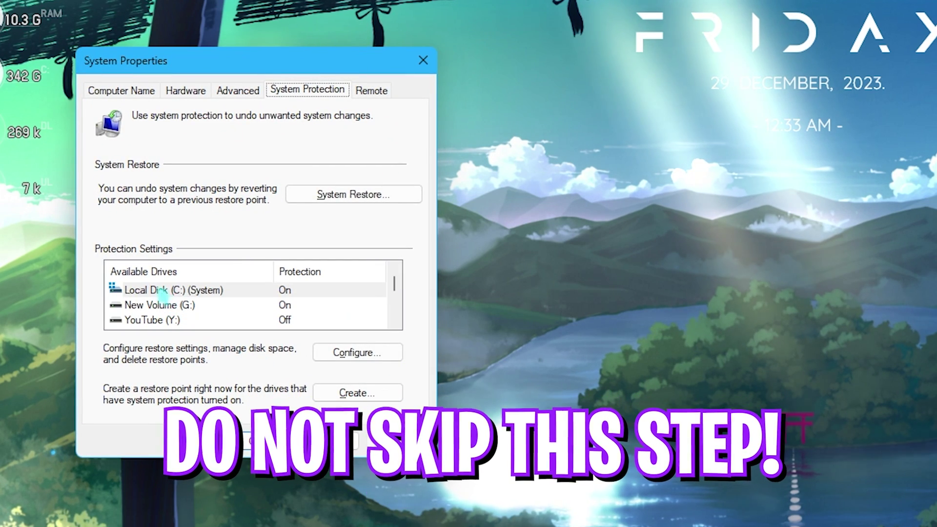
left_click(146, 289)
left_click(350, 393)
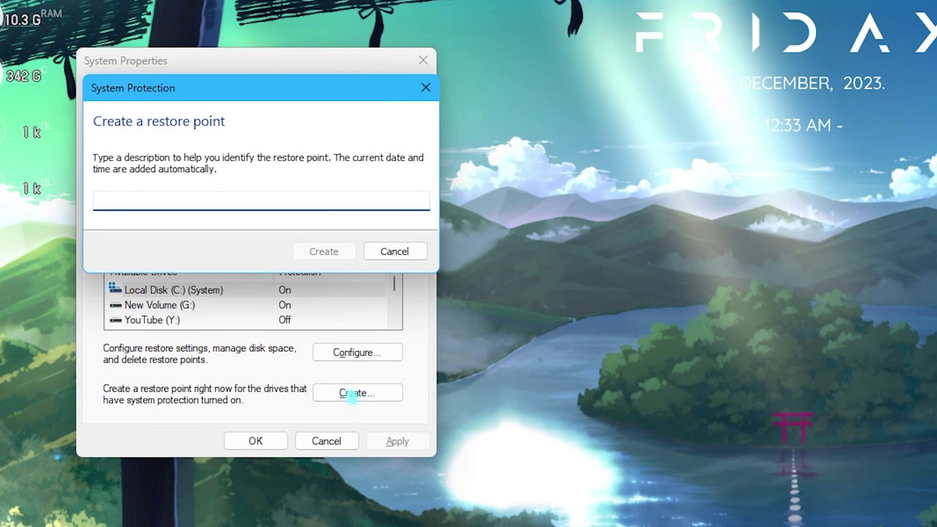
type("Geforce Now")
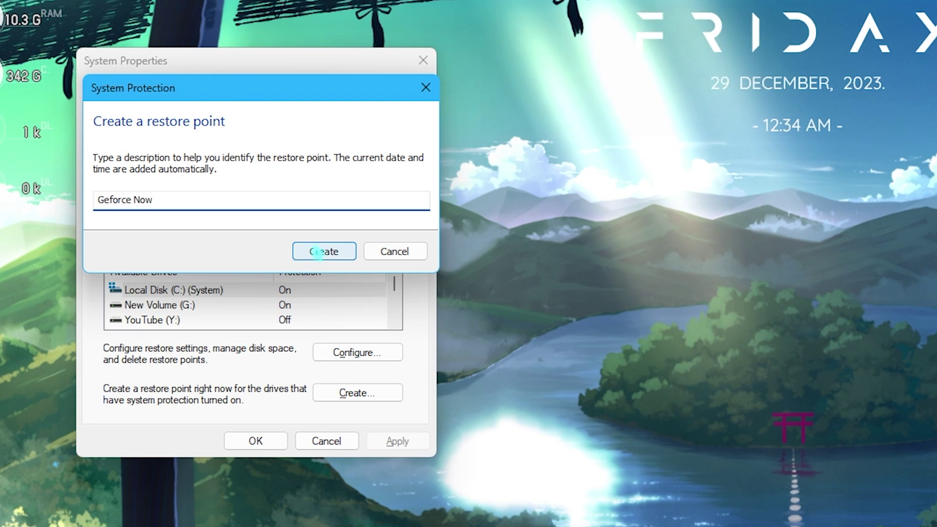
left_click(324, 251)
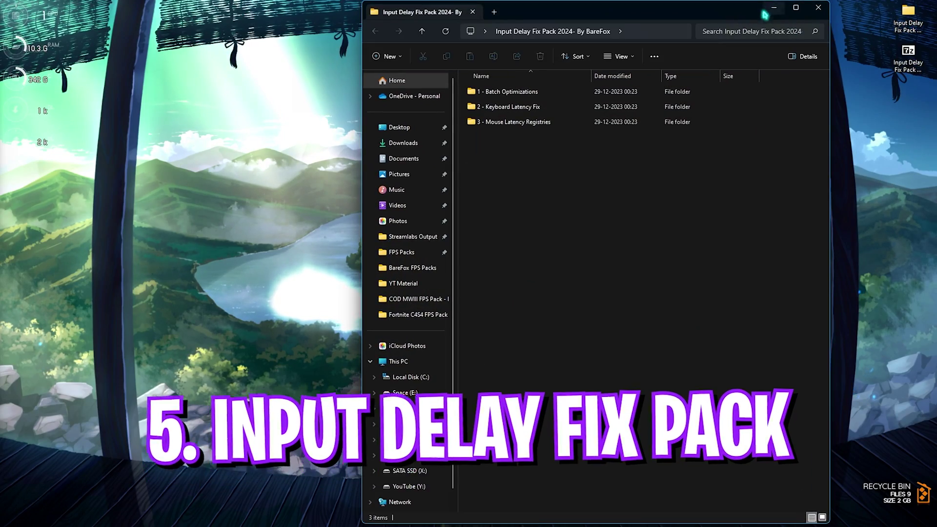
Maximize the Input Delay Fix Pack 2024 window and open its 1 - Batch Optimizations folder
double_click(765, 15)
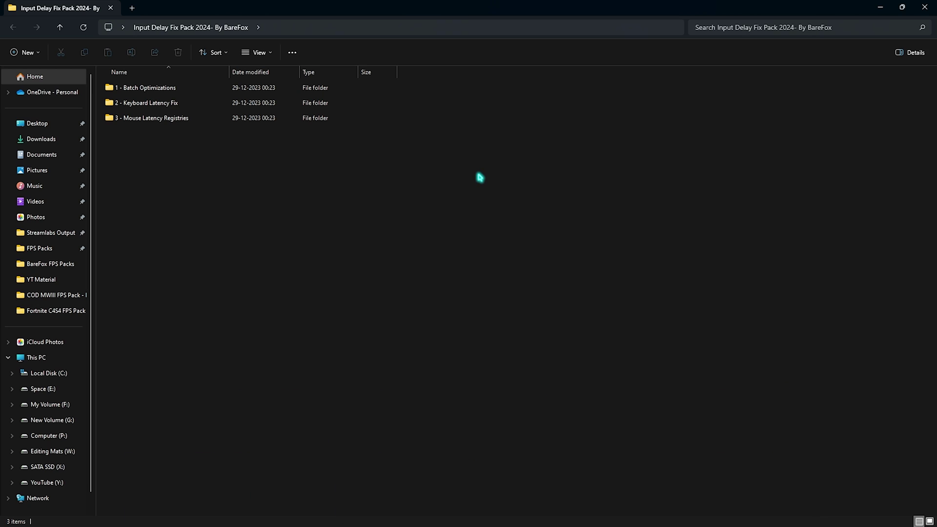
left_click_drag(235, 200, 168, 84)
left_click(181, 199)
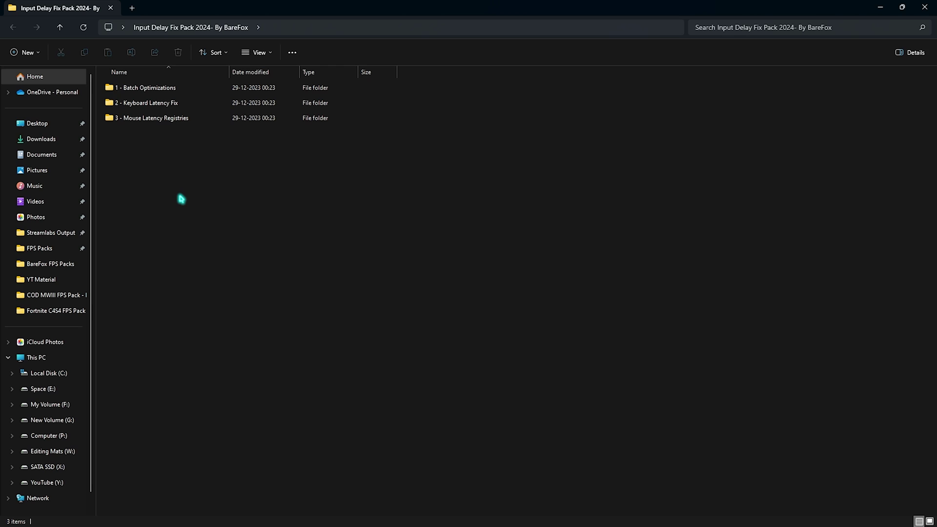
double_click(150, 88)
left_click_drag(154, 214, 141, 84)
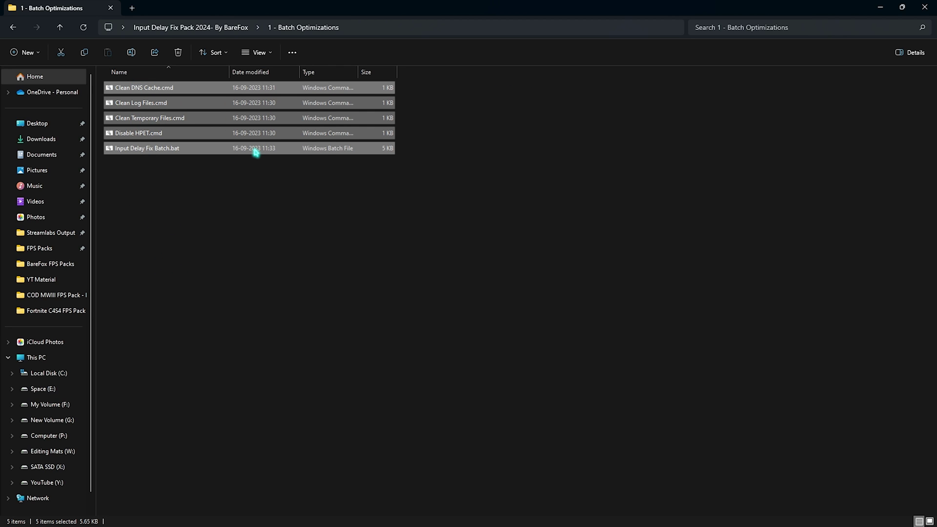
left_click(213, 180)
Run Clean DNS Cache.cmd as administrator and dismiss its console window
left_click(156, 89)
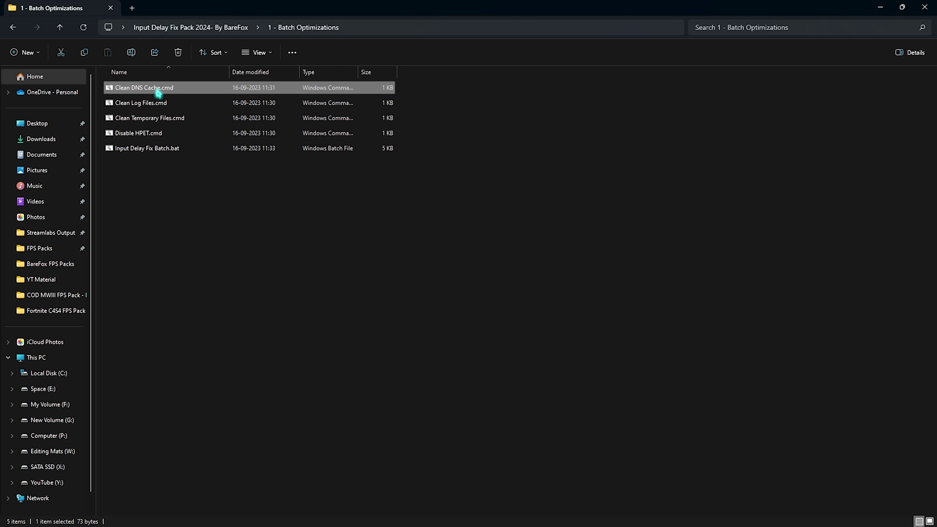
right_click(157, 93)
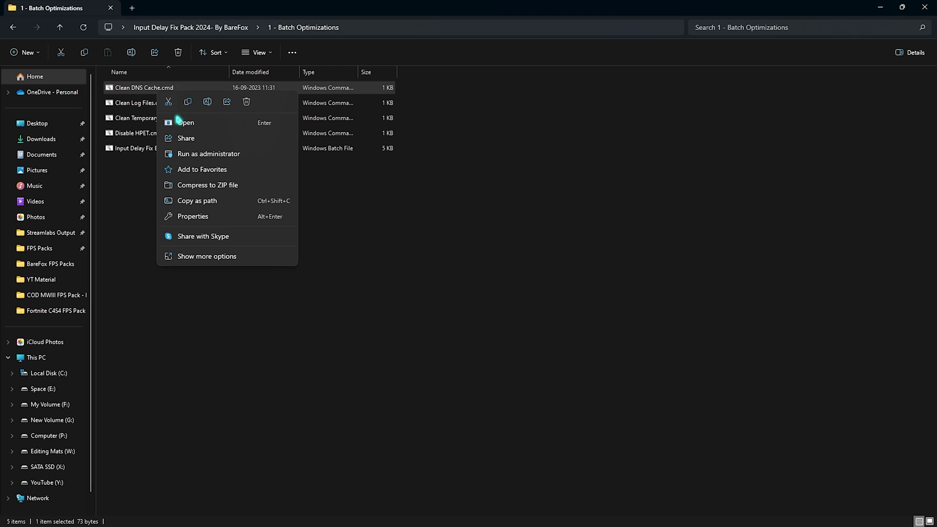
left_click(204, 152)
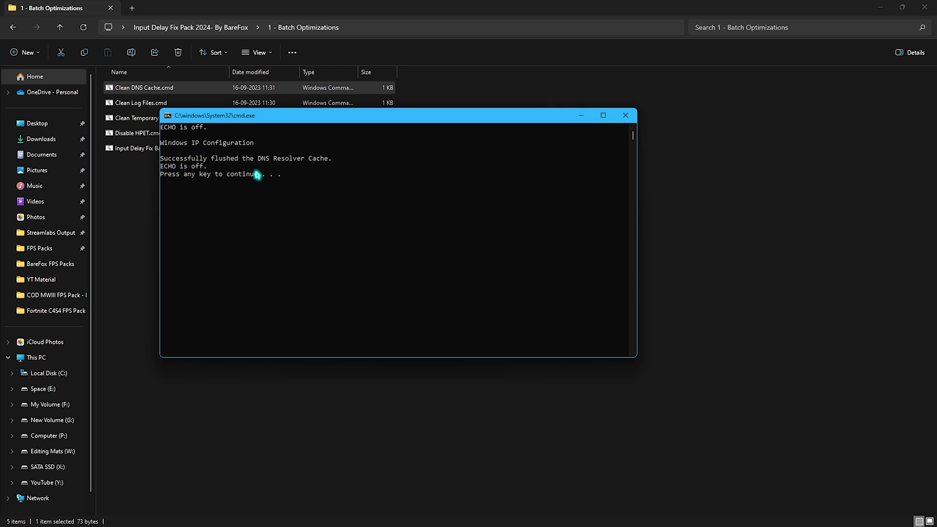
key("Return")
Run Clean Log Files.cmd as administrator
left_click(156, 103)
right_click(156, 104)
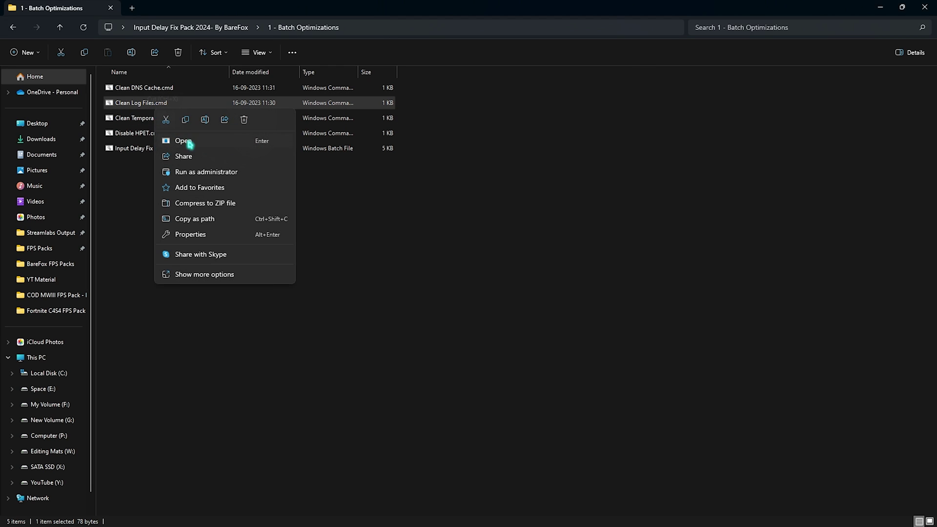
left_click(197, 173)
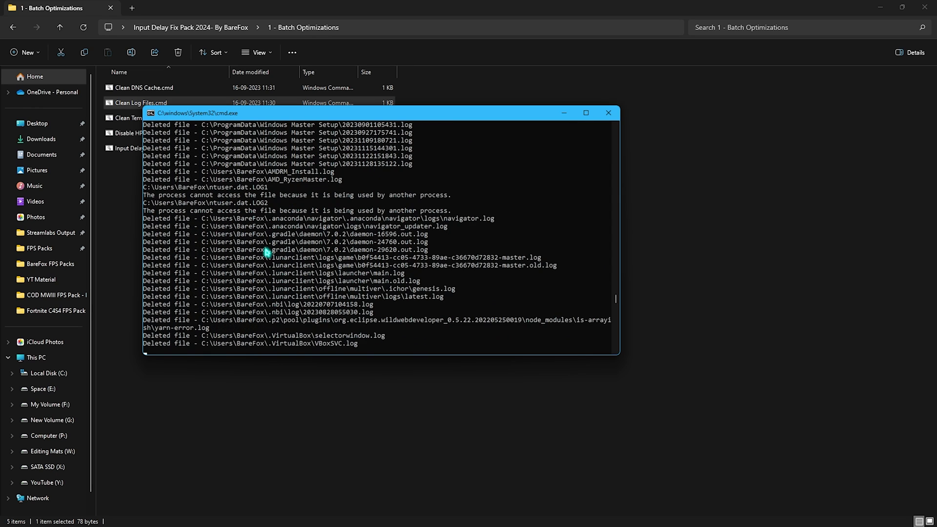
Run Clean Temporary Files.cmd as administrator and dismiss its console window
left_click(154, 121)
right_click(154, 125)
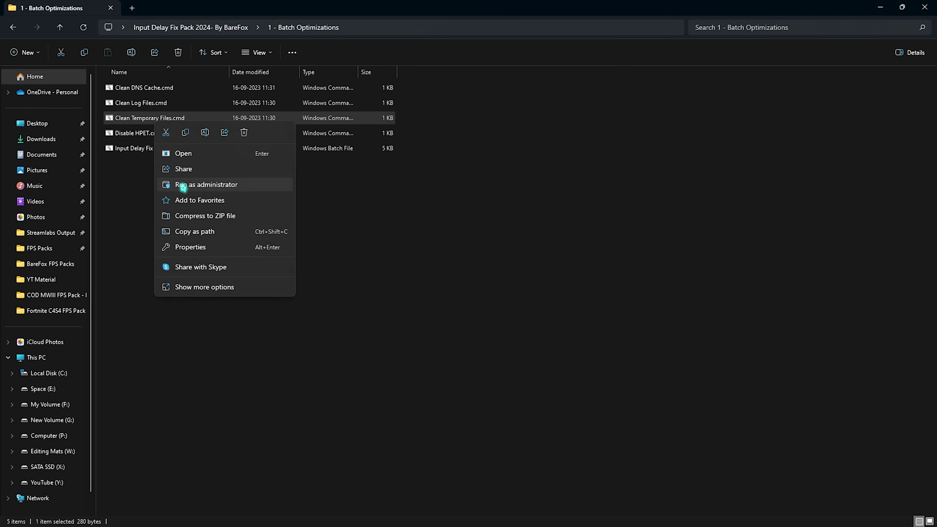
left_click(183, 185)
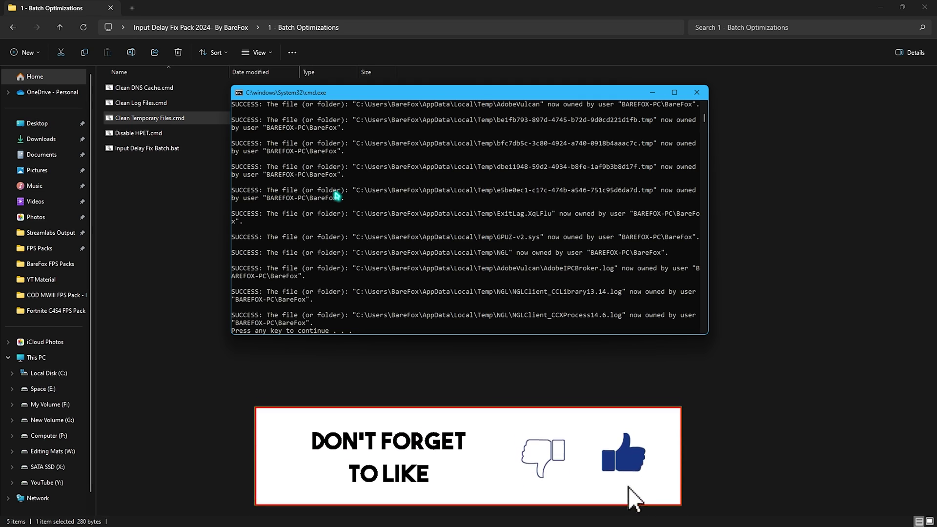
key("Return")
Run Disable HPET.cmd as administrator and check the output lines in its console window
left_click(127, 138)
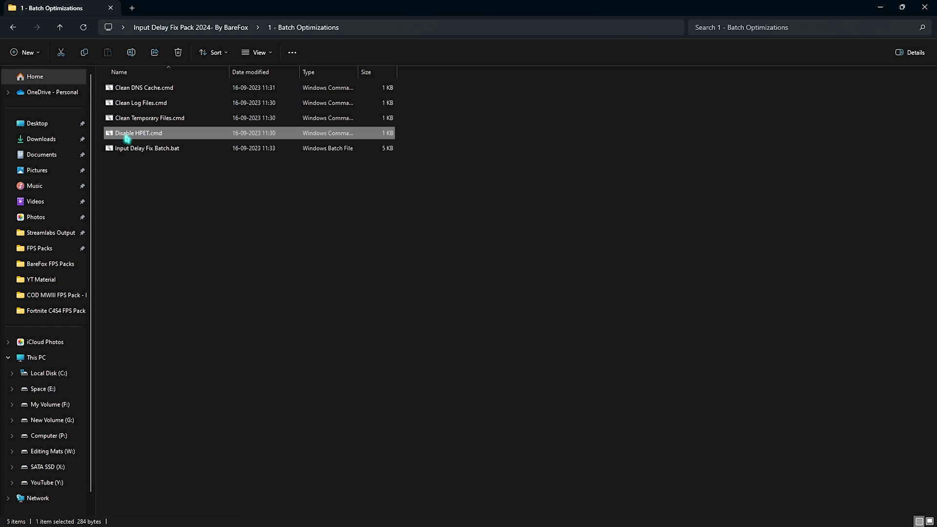
right_click(160, 135)
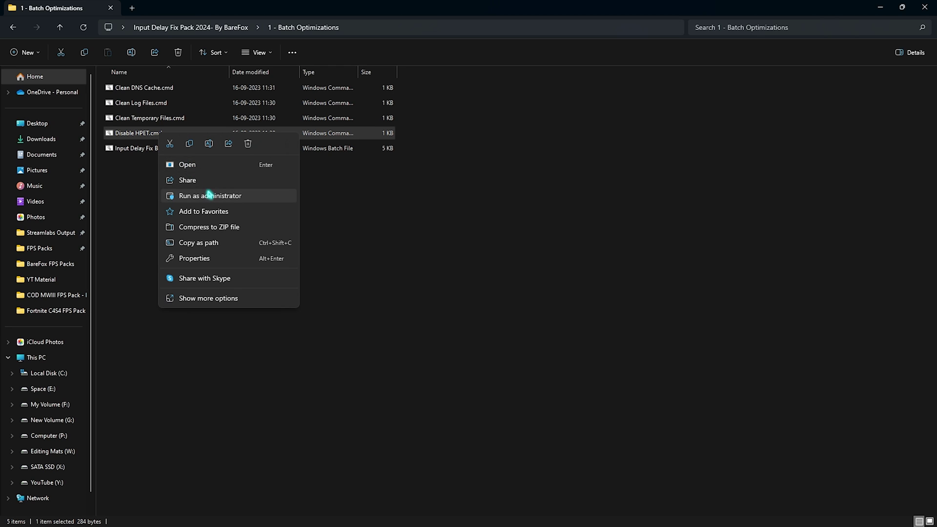
left_click(209, 195)
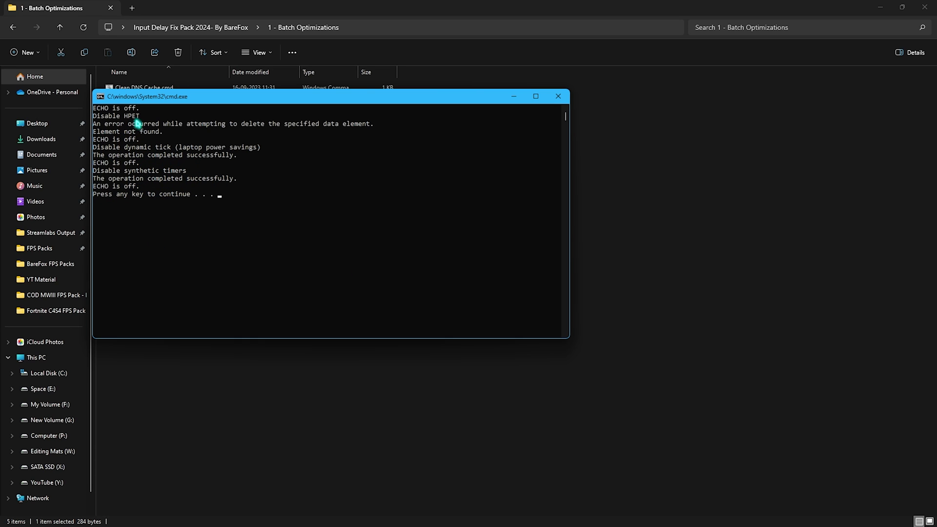
left_click(178, 147)
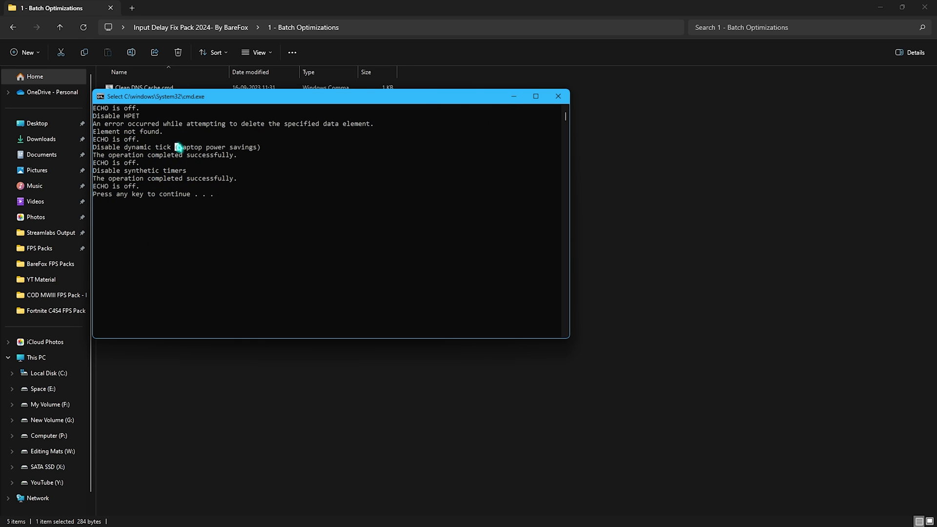
left_click(122, 127)
left_click_drag(105, 126, 310, 131)
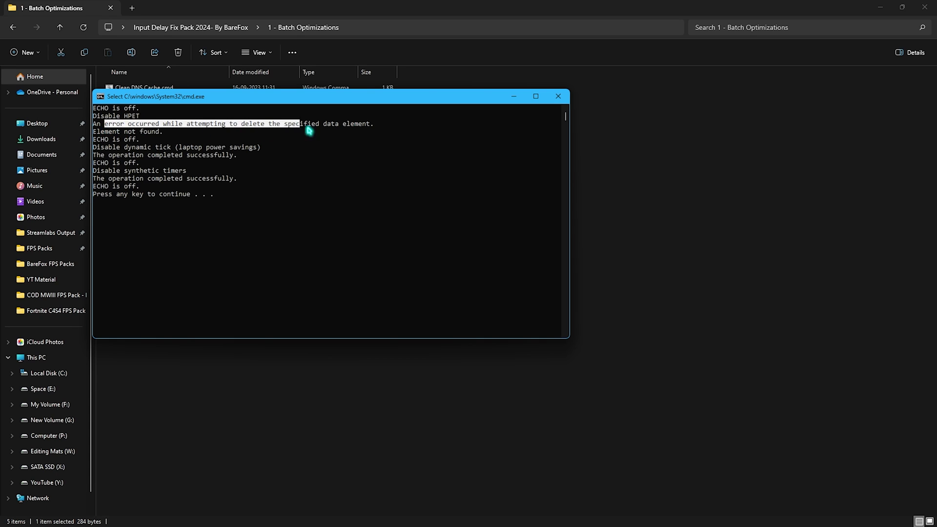
left_click(328, 132)
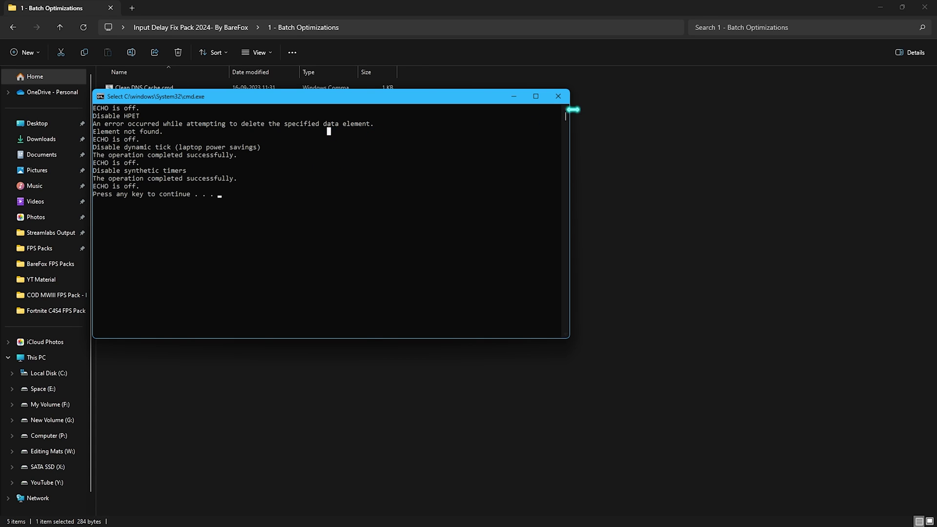
Open Input Delay Fix Batch.bat in a text editor, review its commands and close it
left_click(148, 151)
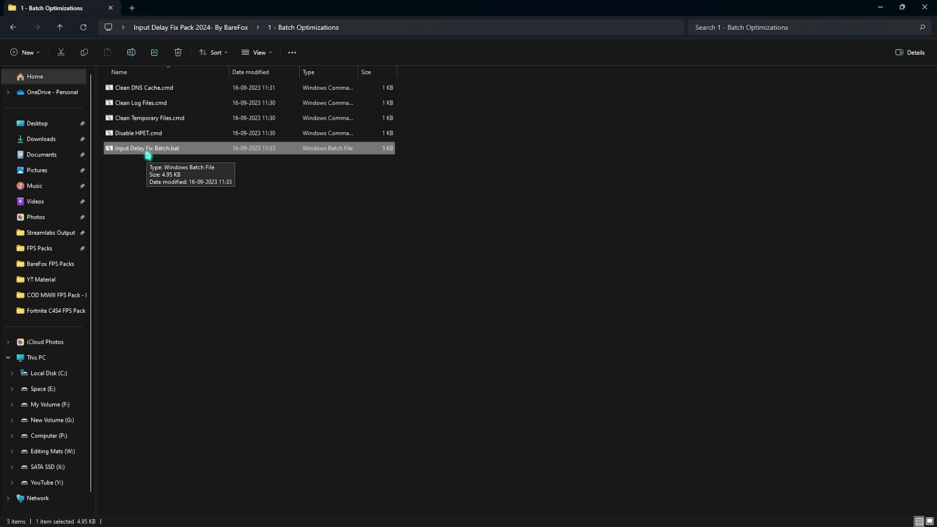
right_click(148, 156)
left_click(205, 184)
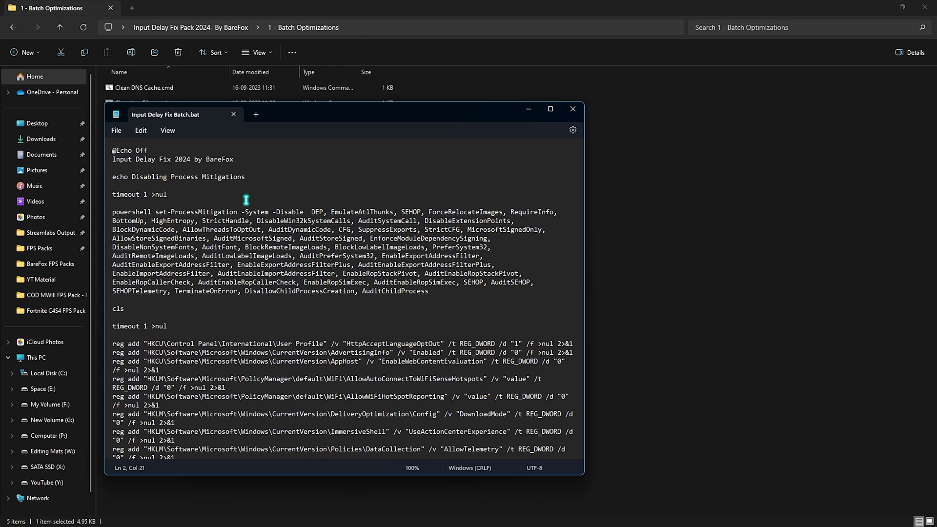
scroll(247, 200, "down", 10)
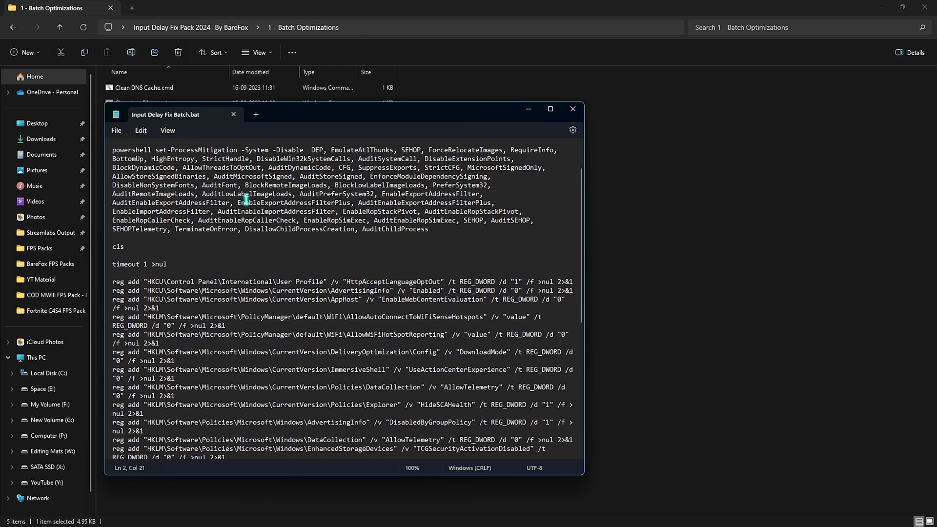
scroll(247, 200, "down", 3)
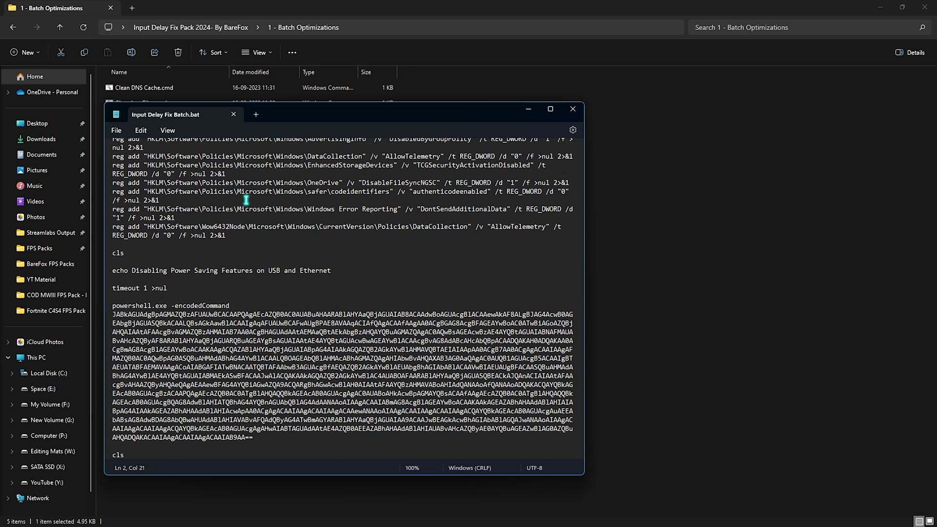
scroll(246, 200, "up", 13)
left_click(572, 108)
Return to the pack's main folder and open 2 - Keyboard Latency Fix to look over its files
key("BackSpace")
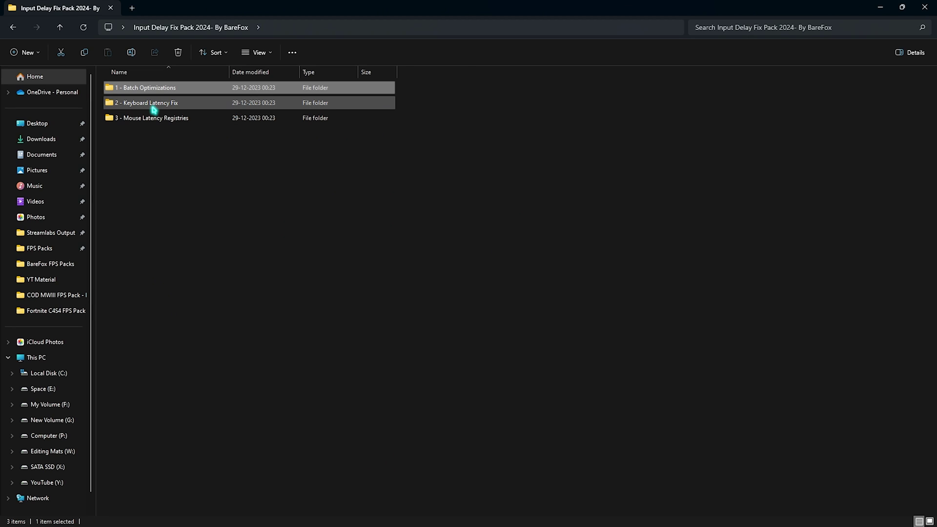
double_click(154, 109)
left_click_drag(186, 245, 164, 85)
left_click(194, 243)
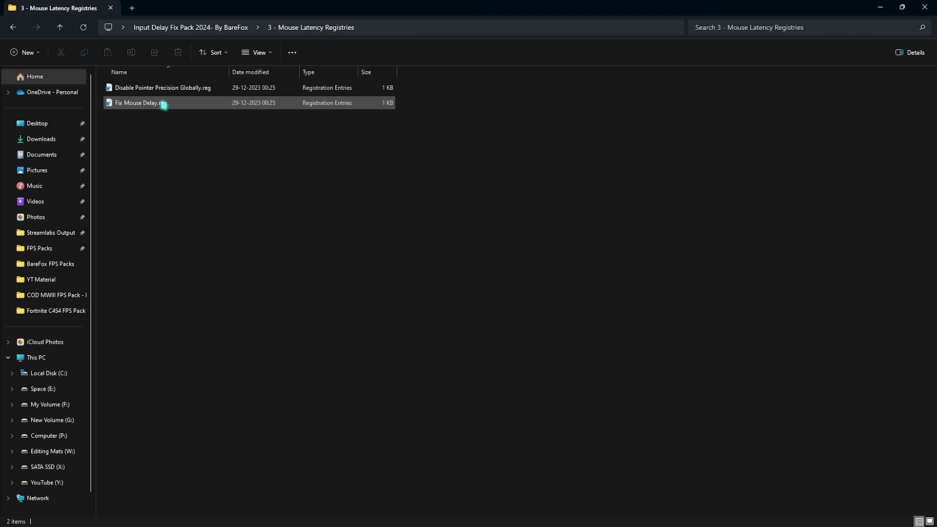
Look over Disable Pointer Precision Globally.reg and Fix Mouse Delay.reg in the 3 - Mouse Latency Registries folder
left_click_drag(205, 186, 136, 128)
left_click(141, 165)
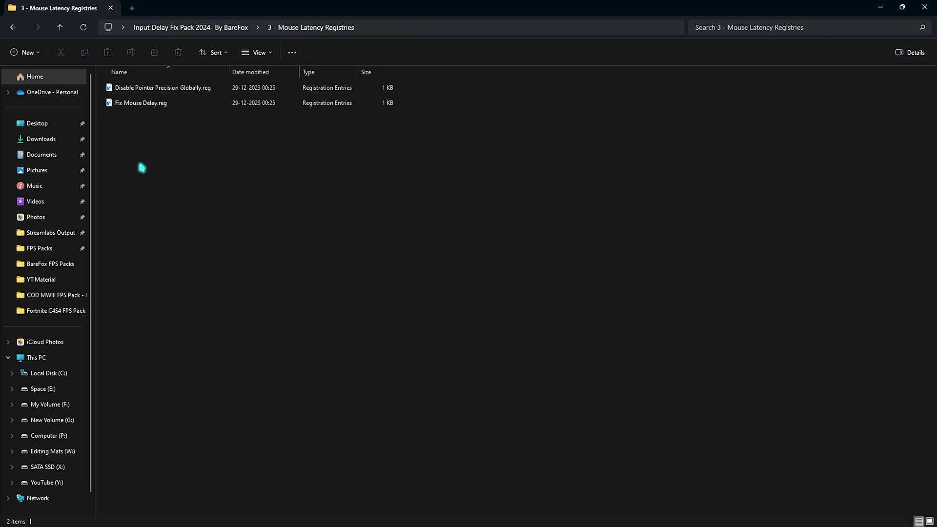
left_click_drag(141, 168, 138, 104)
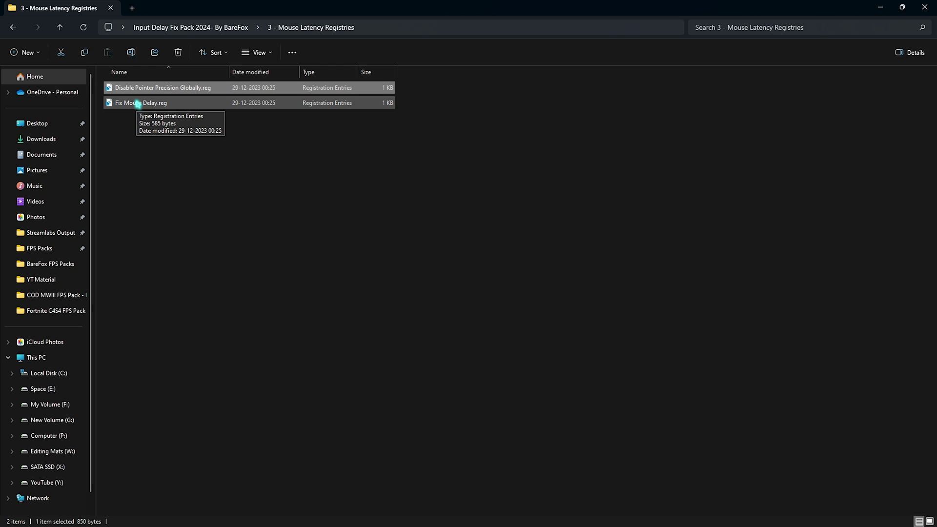
Open the additional mouse settings from the Windows mouse settings and review the Enhance pointer precision option for the pointer
key("super")
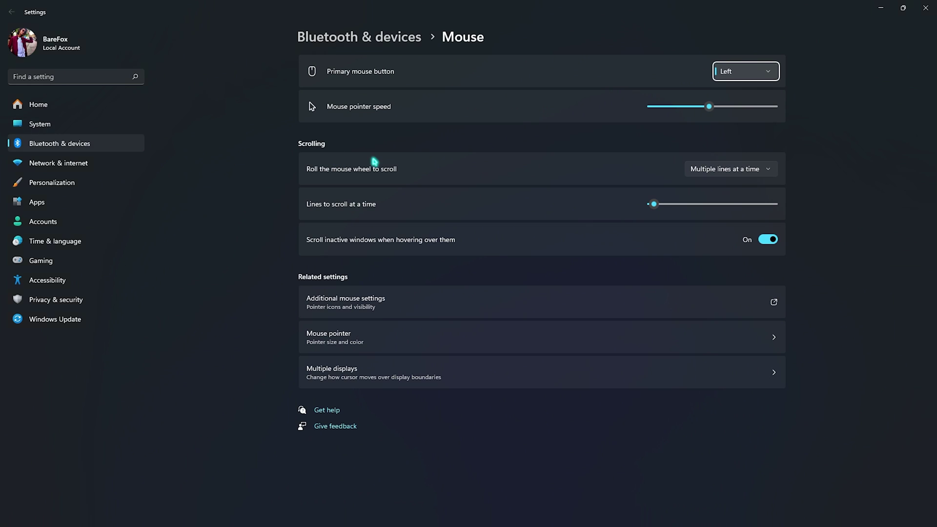
left_click(346, 307)
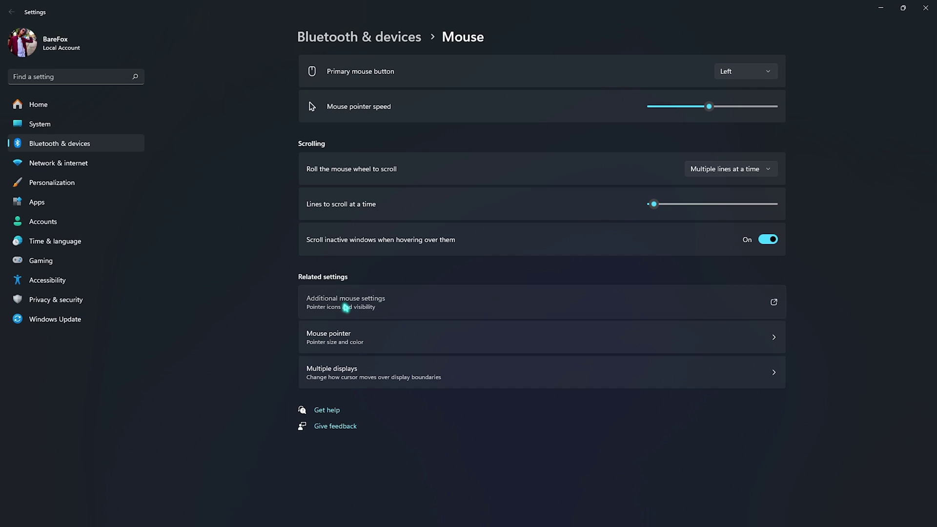
left_click(88, 37)
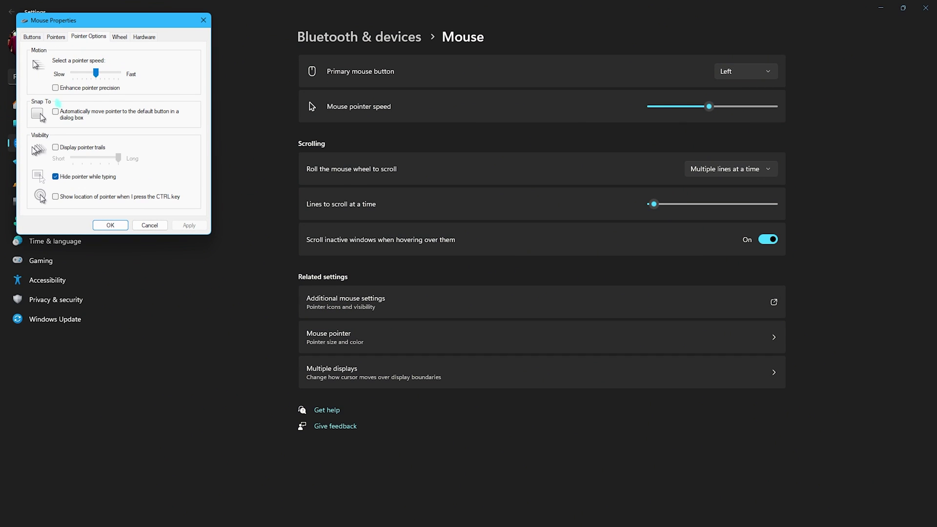
left_click(55, 88)
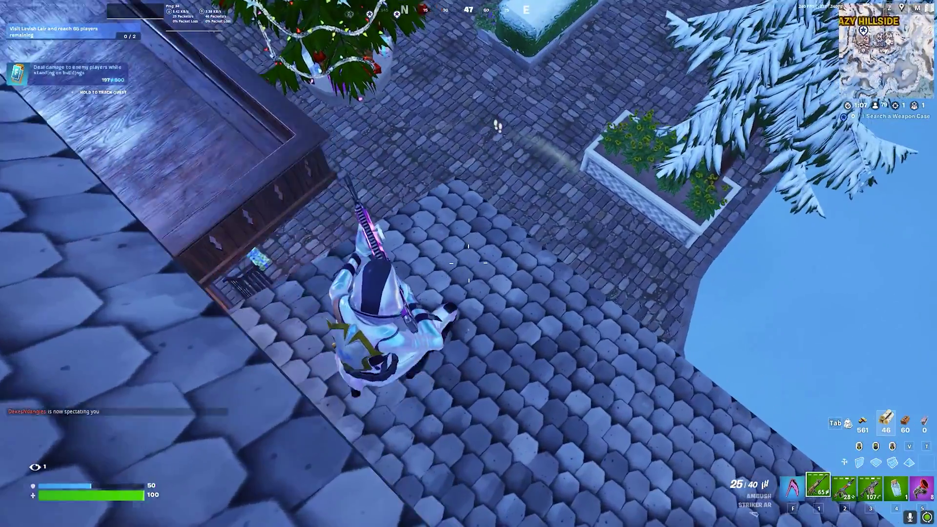
key("2")
left_click(468, 263)
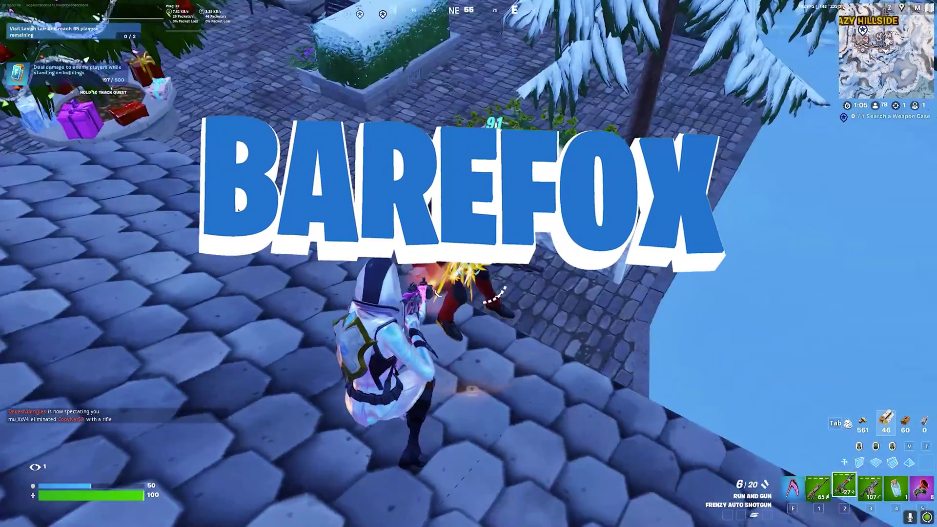